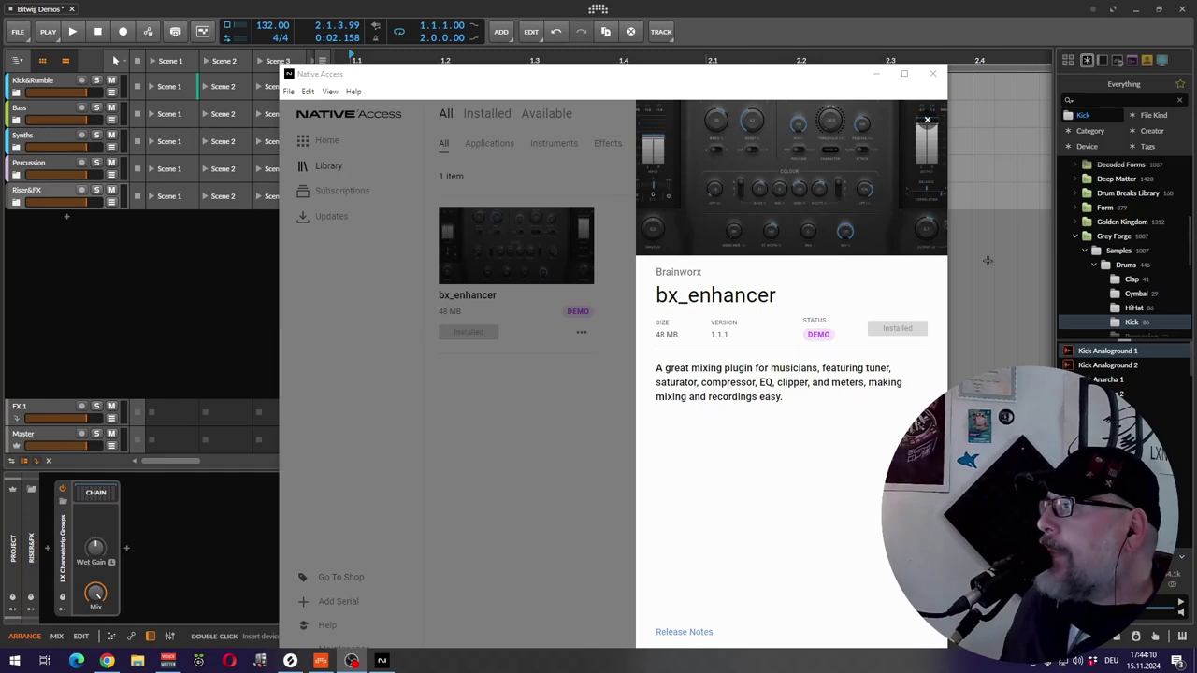
- Minimise the Native Access window and expand the device chain inside LX Channelstrip Groups on the Riser&FX track
click(877, 75)
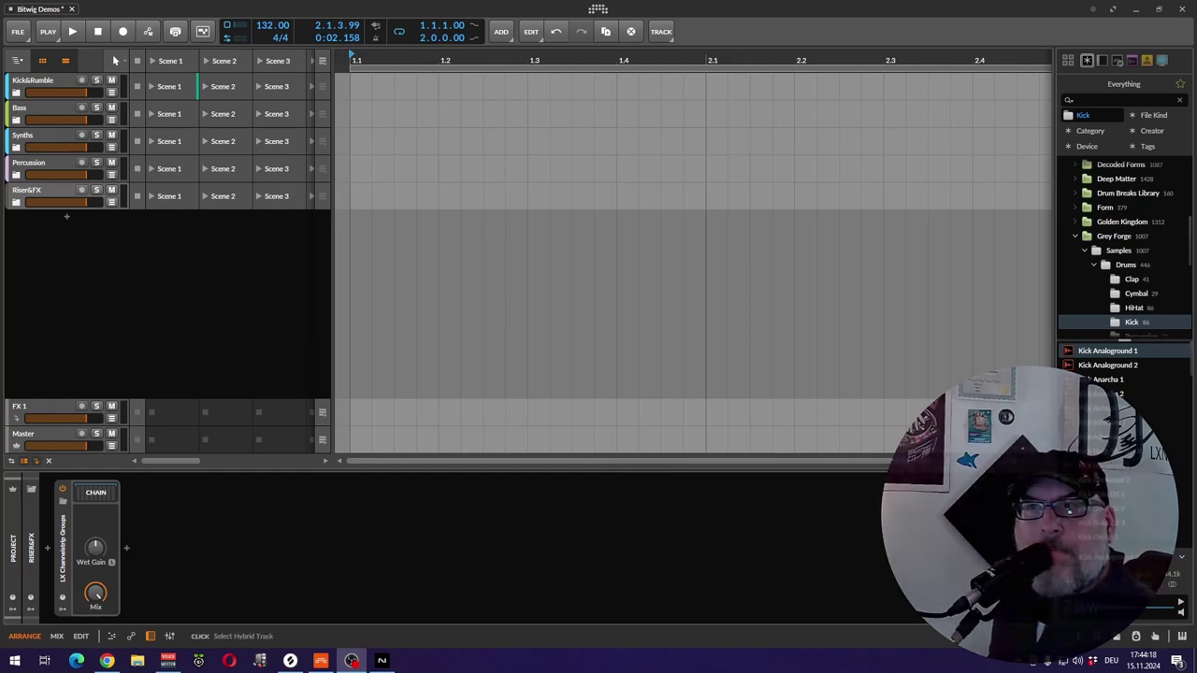
click(94, 492)
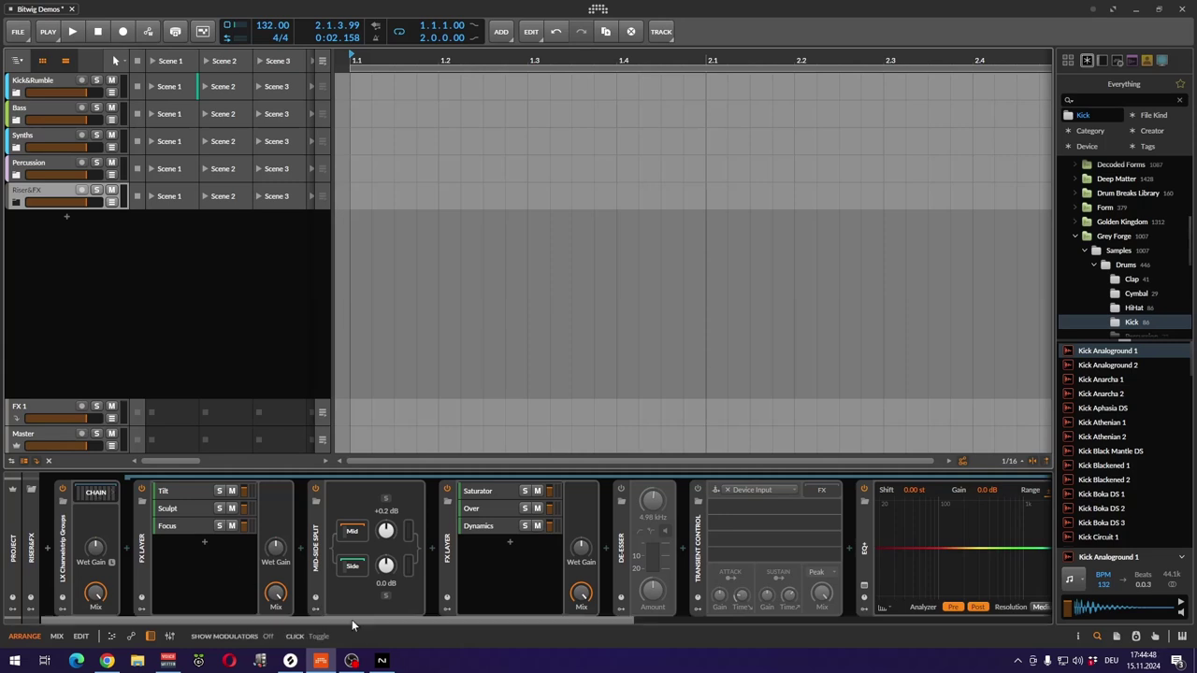
drag(351, 619, 258, 624)
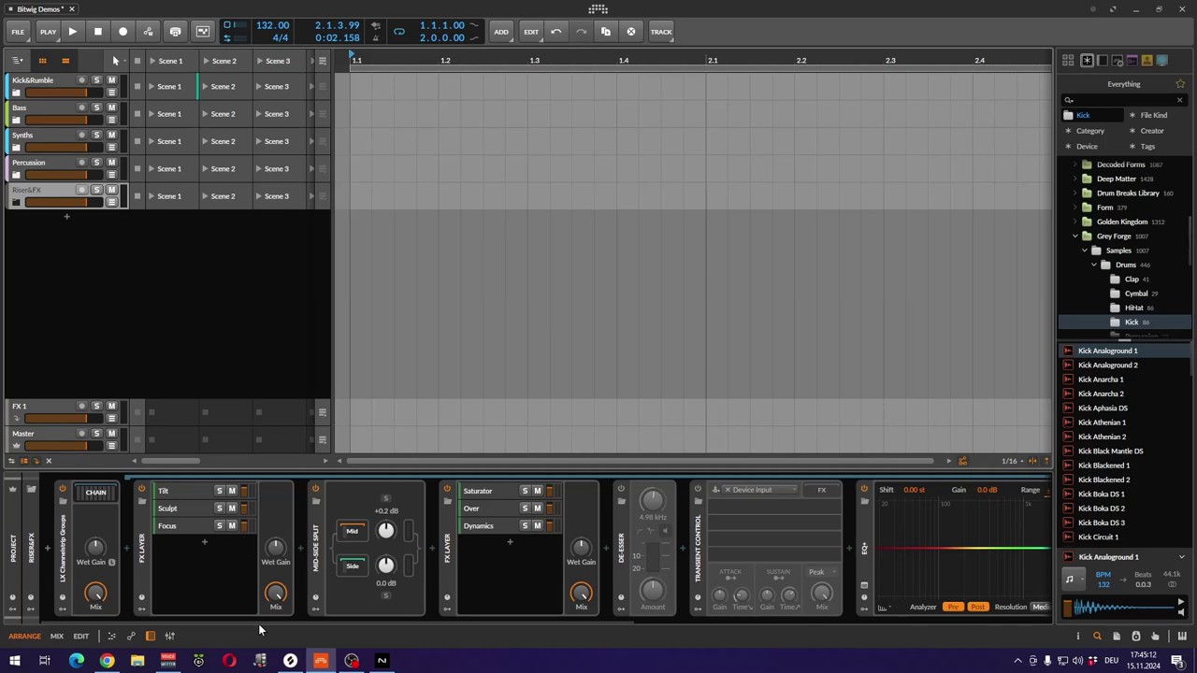
- Inspect the devices in the Tilt, Sculpt and Focus layers of the first FX Layer
click(180, 490)
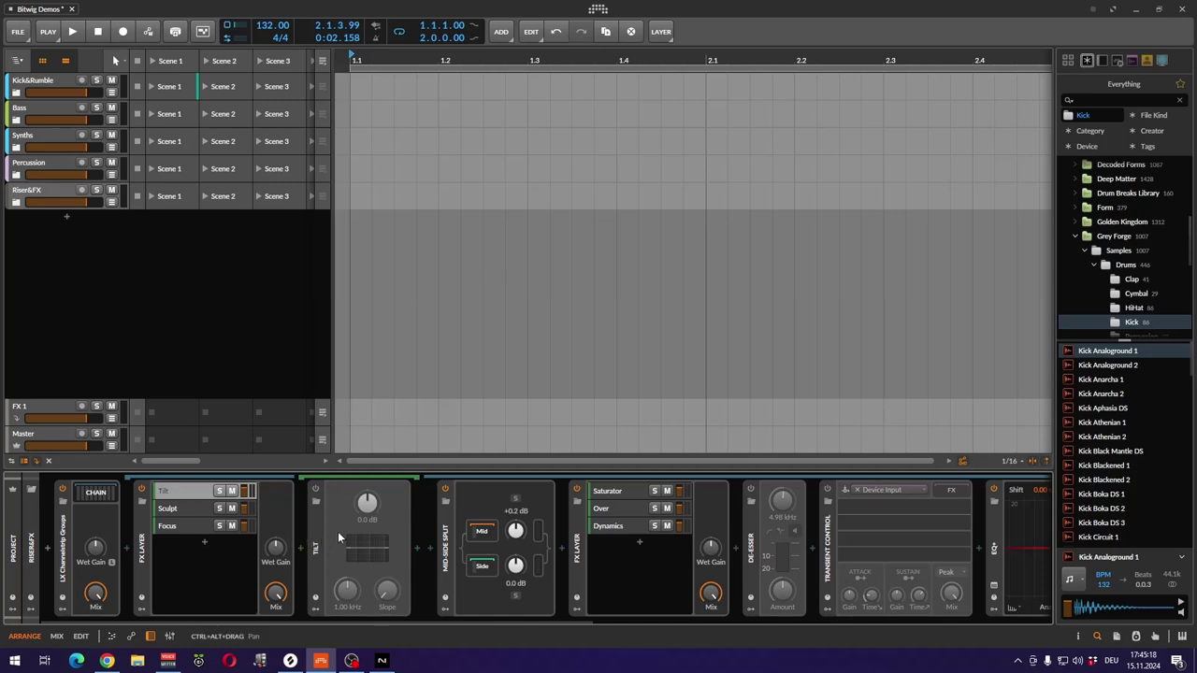
click(178, 507)
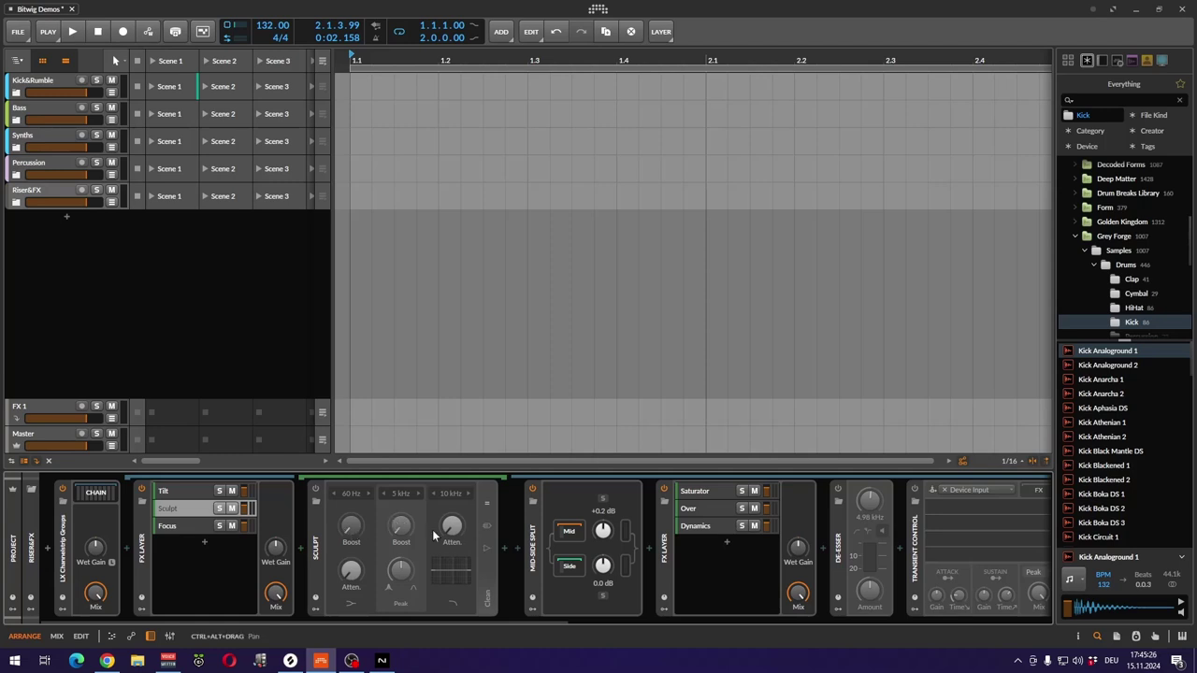
click(186, 526)
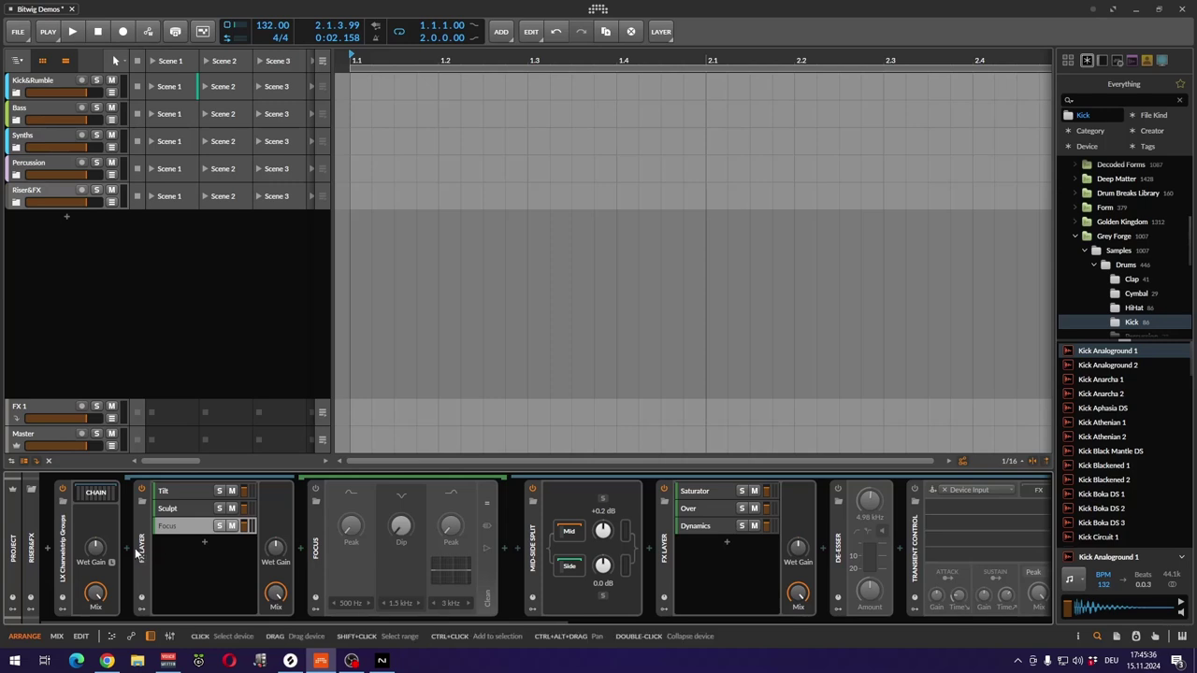
- Mute the Focus and Sculpt layers in the first FX Layer
click(232, 526)
click(201, 509)
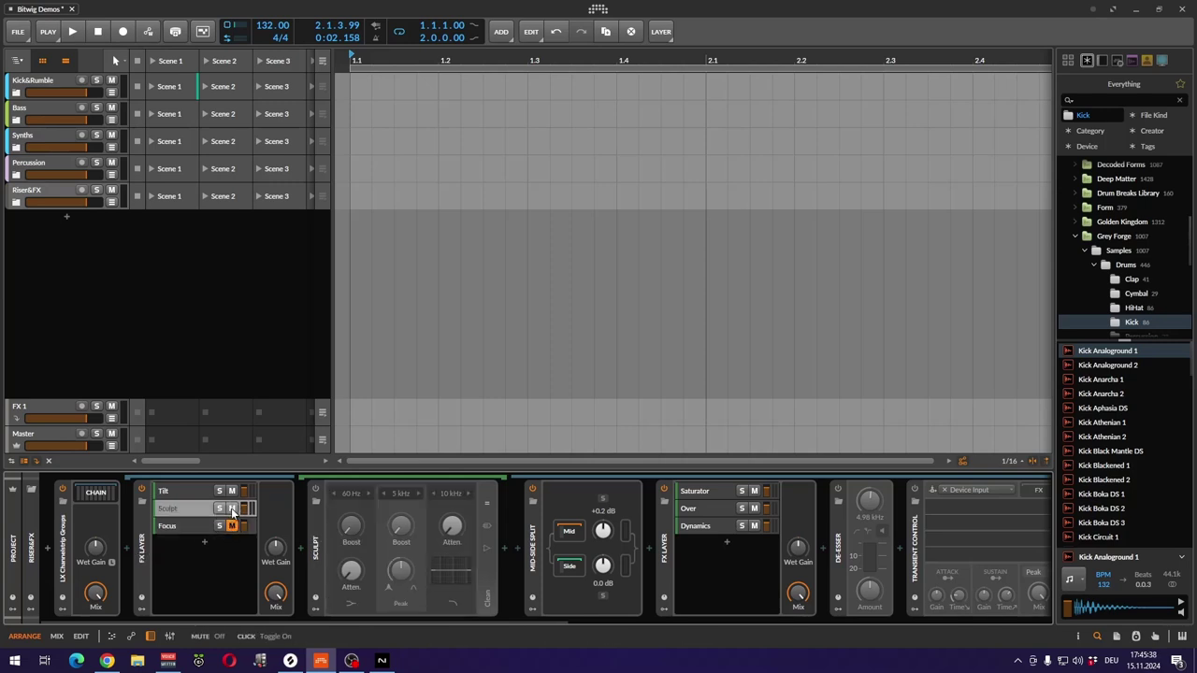
click(232, 509)
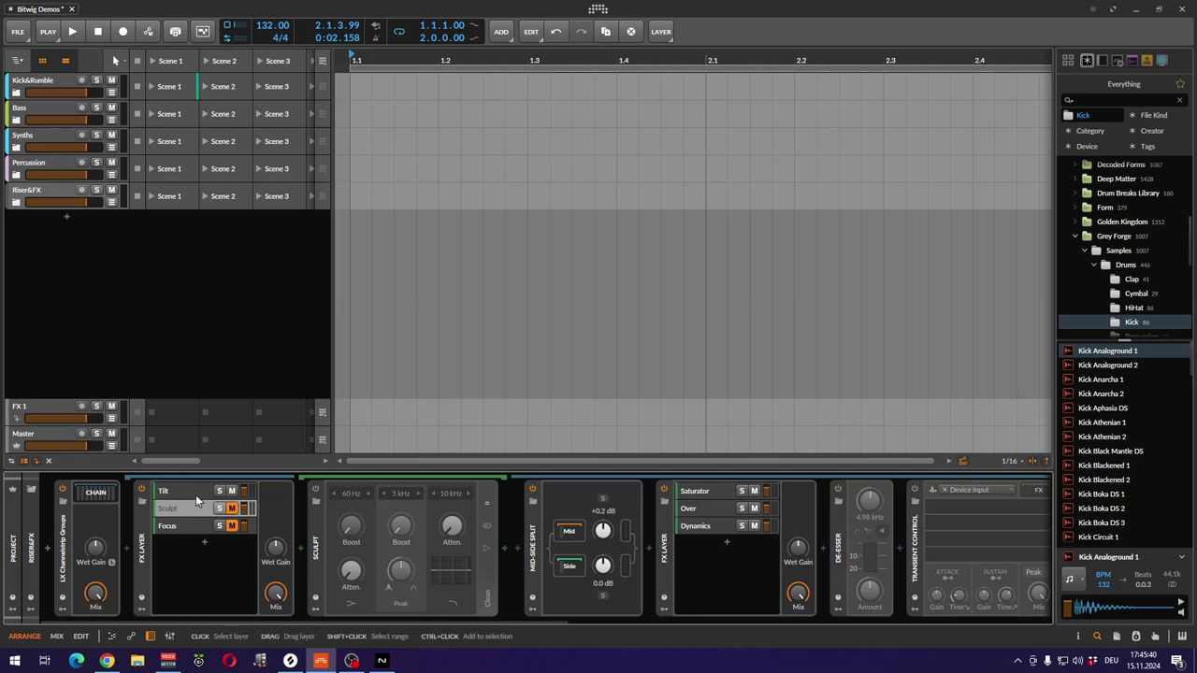
- Compare the Tilt and Sculpt layers' devices in the first FX Layer, finishing with the Tilt device hidden
click(196, 495)
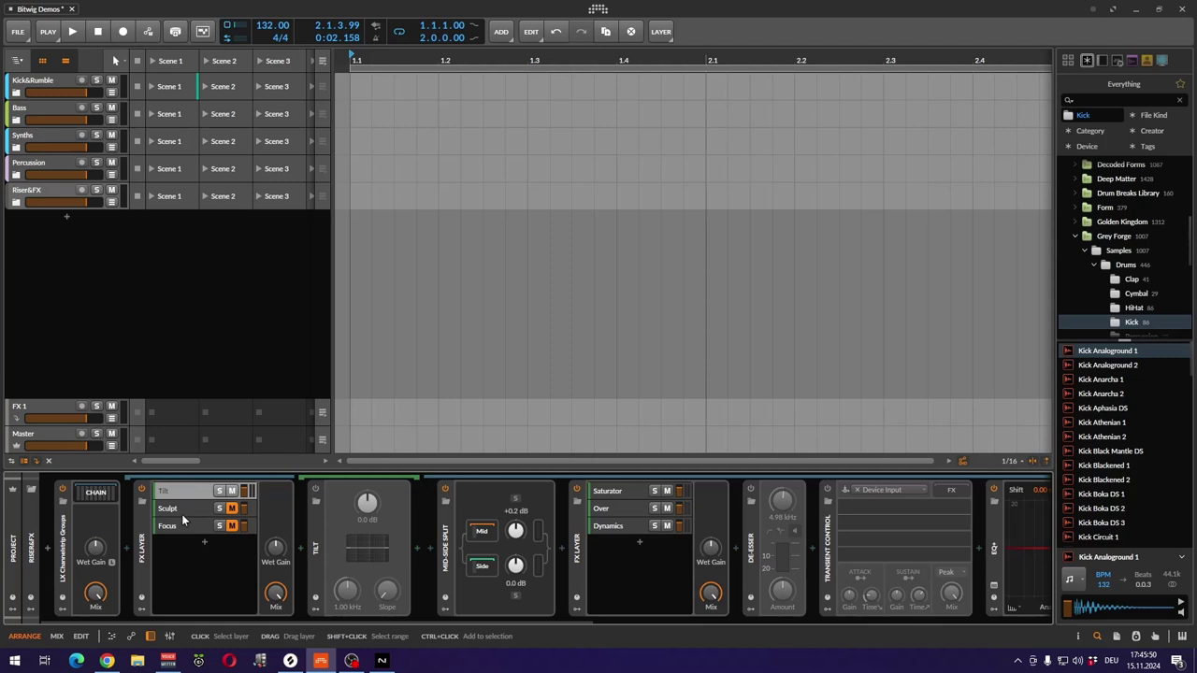
click(183, 510)
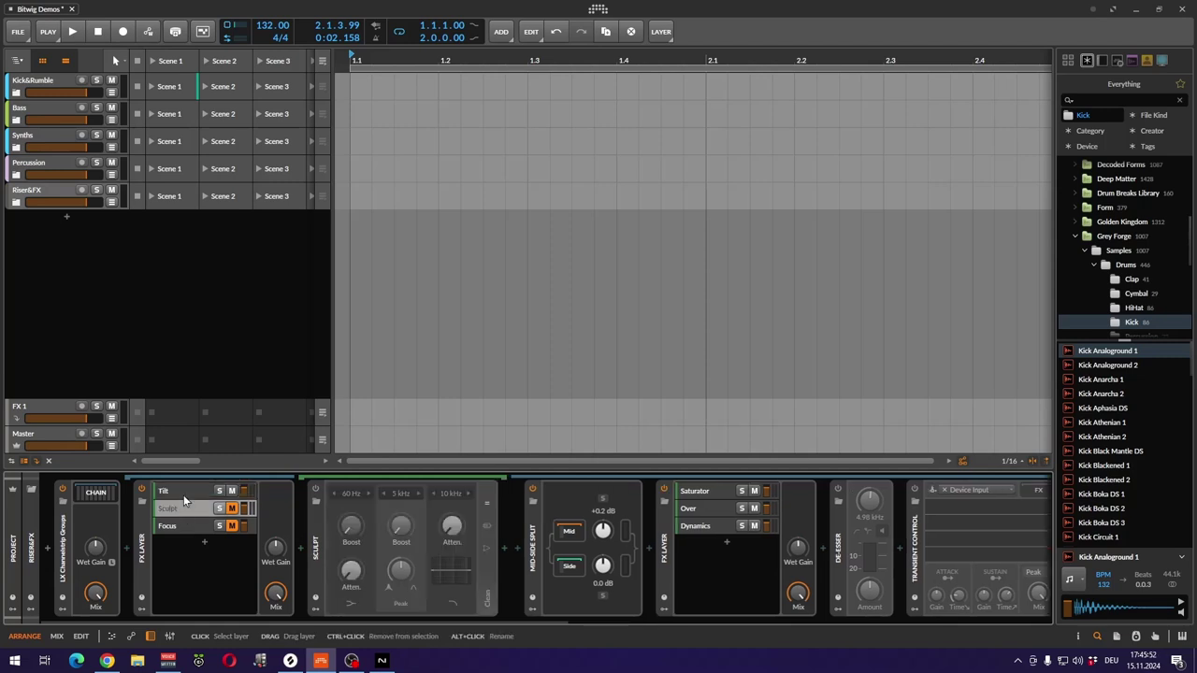
click(183, 490)
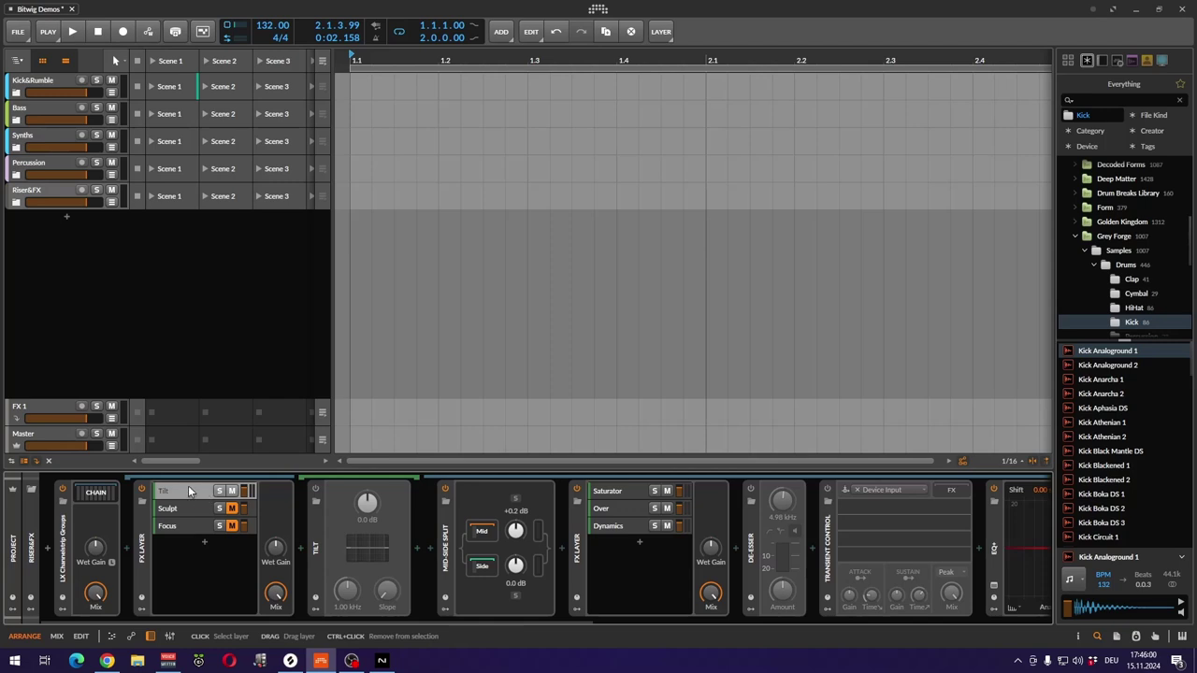
key(Delete)
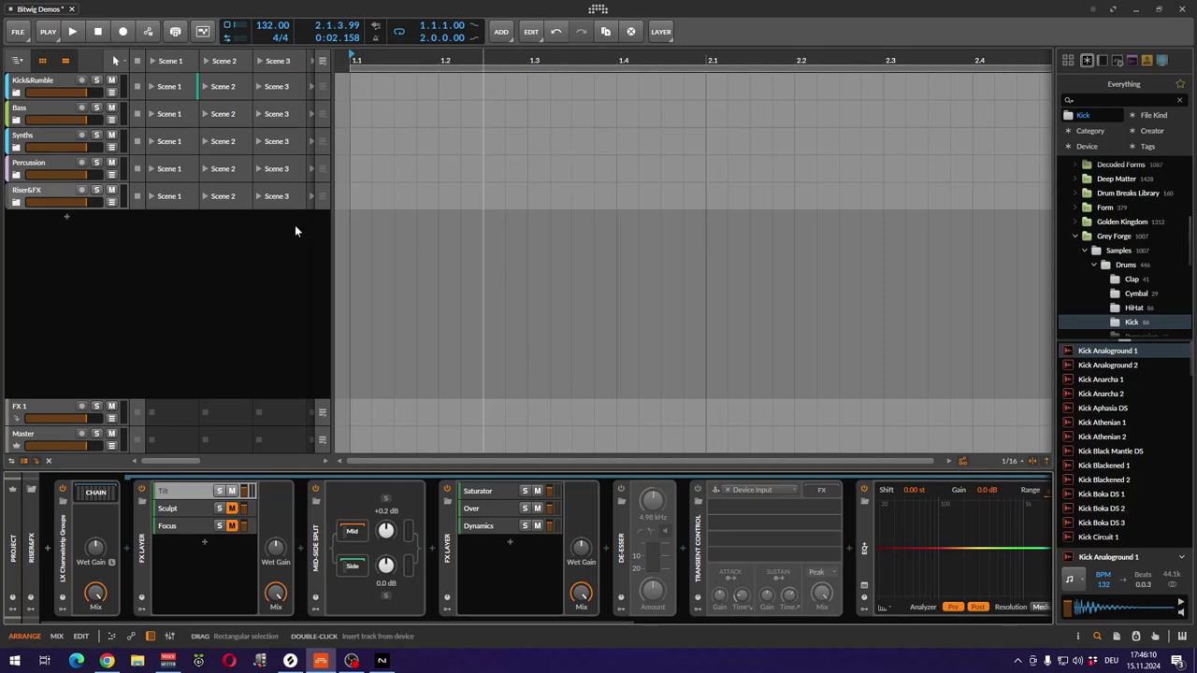
- Check the channel strip on the Bass, Synths, Percussion and Riser&FX group tracks, finishing on Riser&FX
click(51, 112)
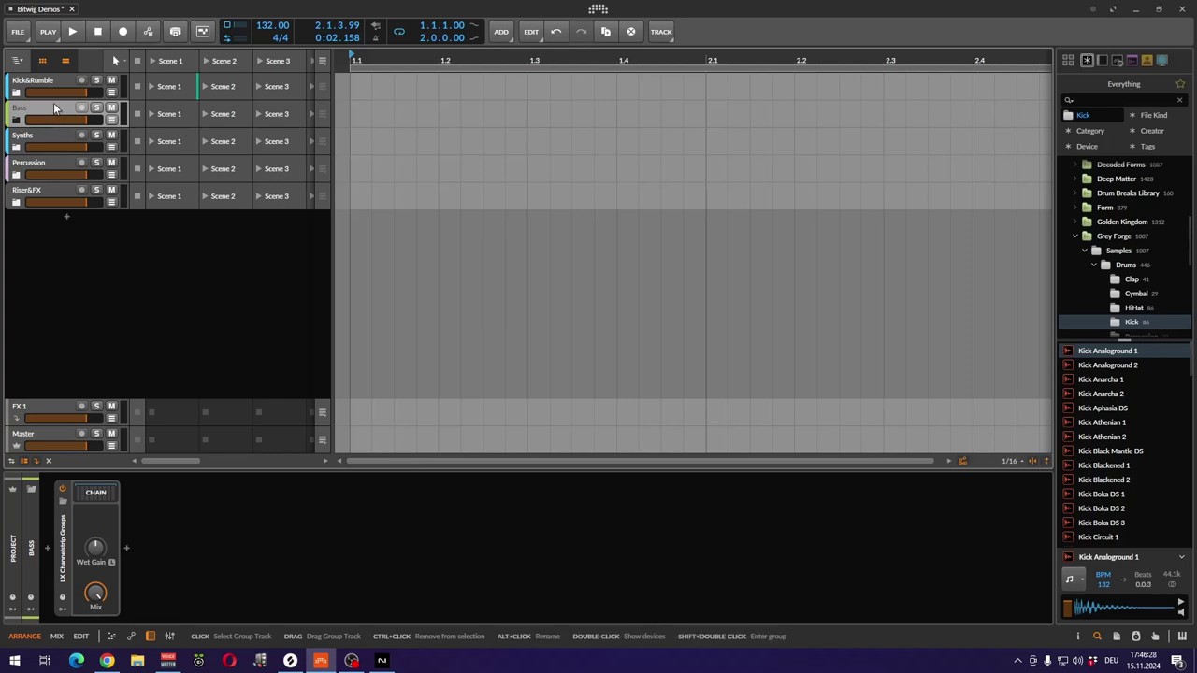
click(50, 133)
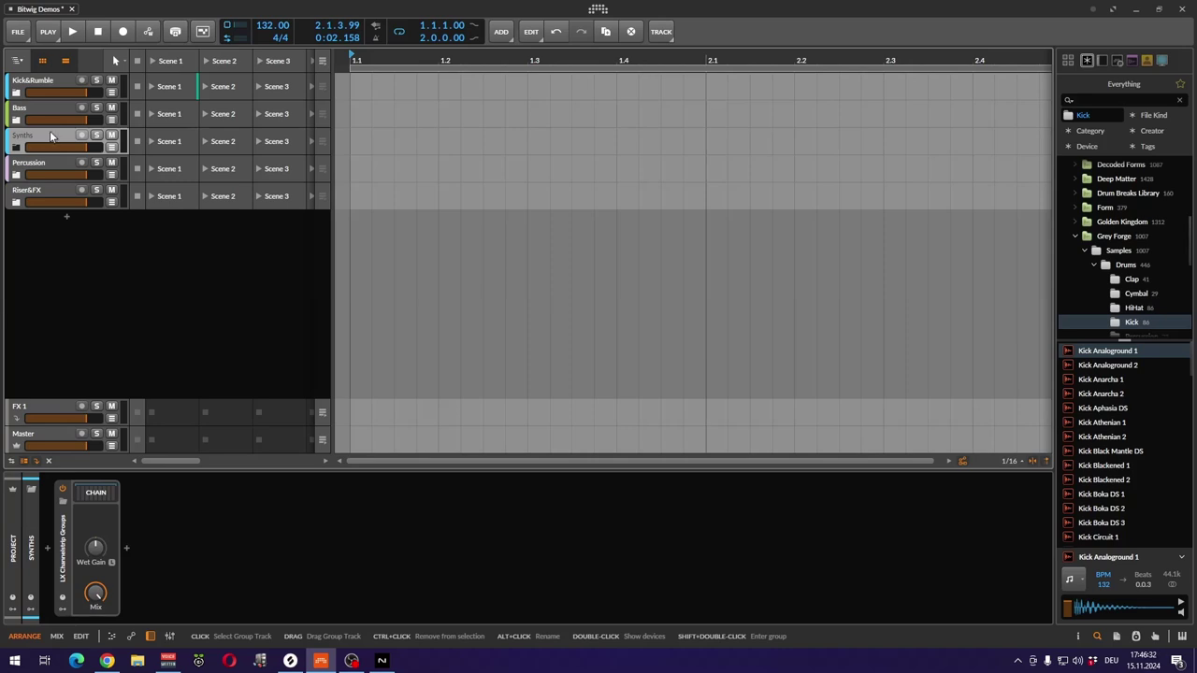
click(44, 163)
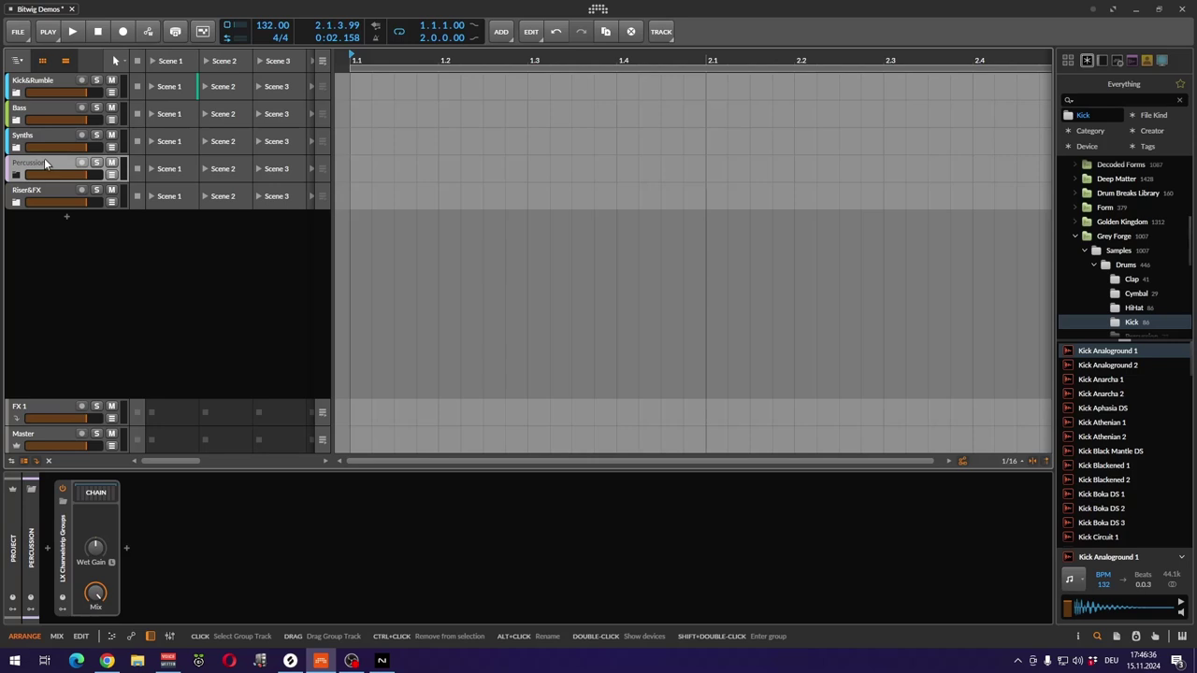
click(47, 192)
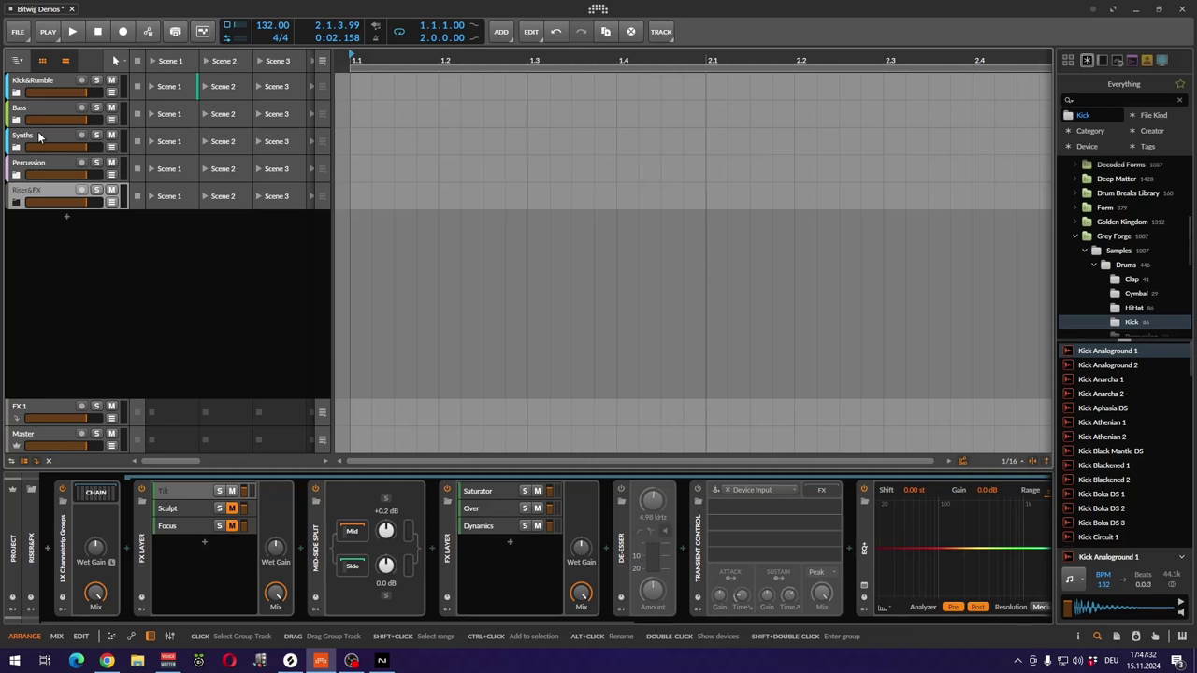
click(40, 165)
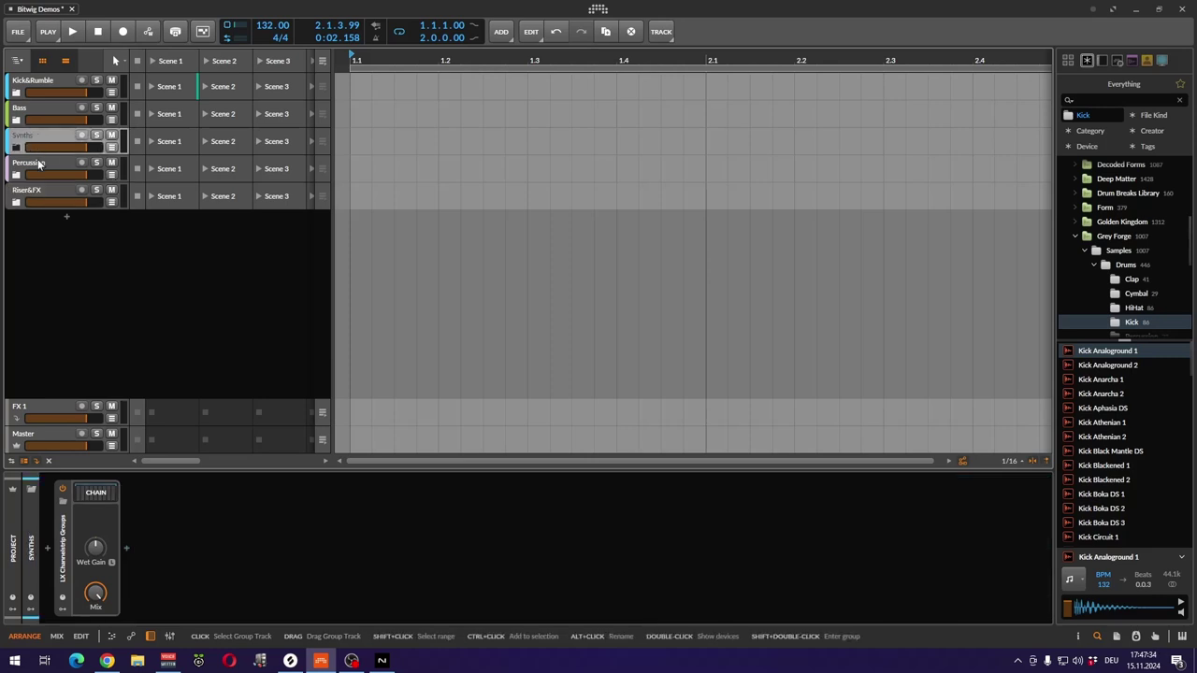
click(38, 193)
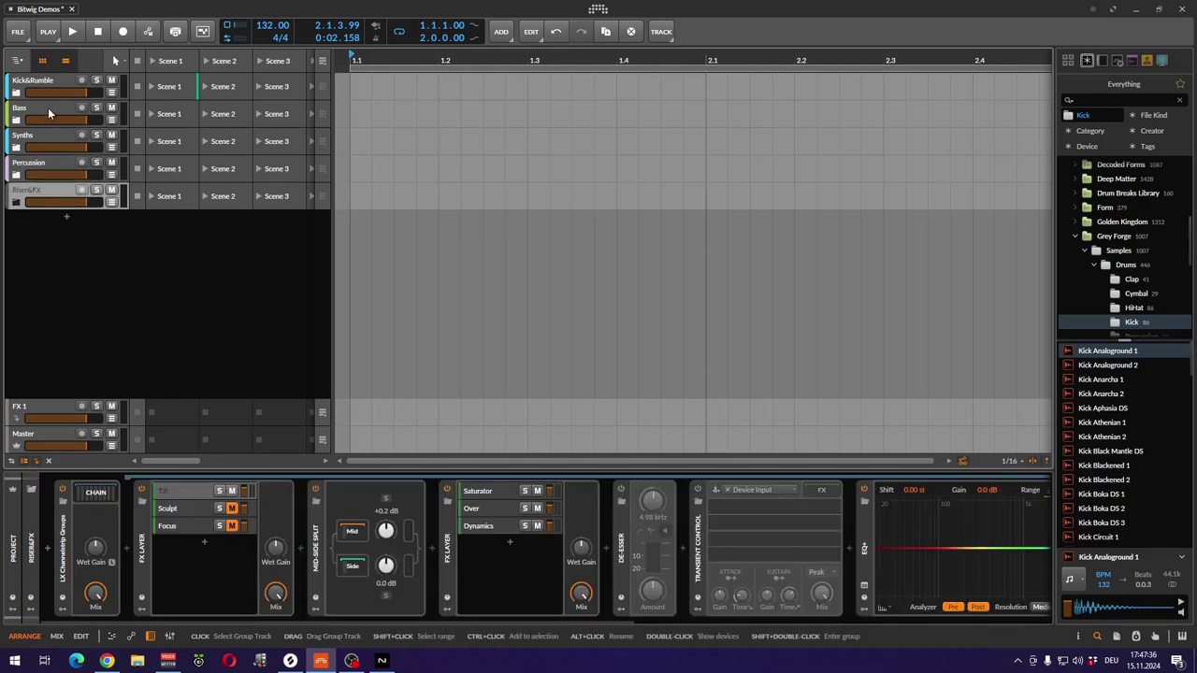
click(48, 108)
click(49, 135)
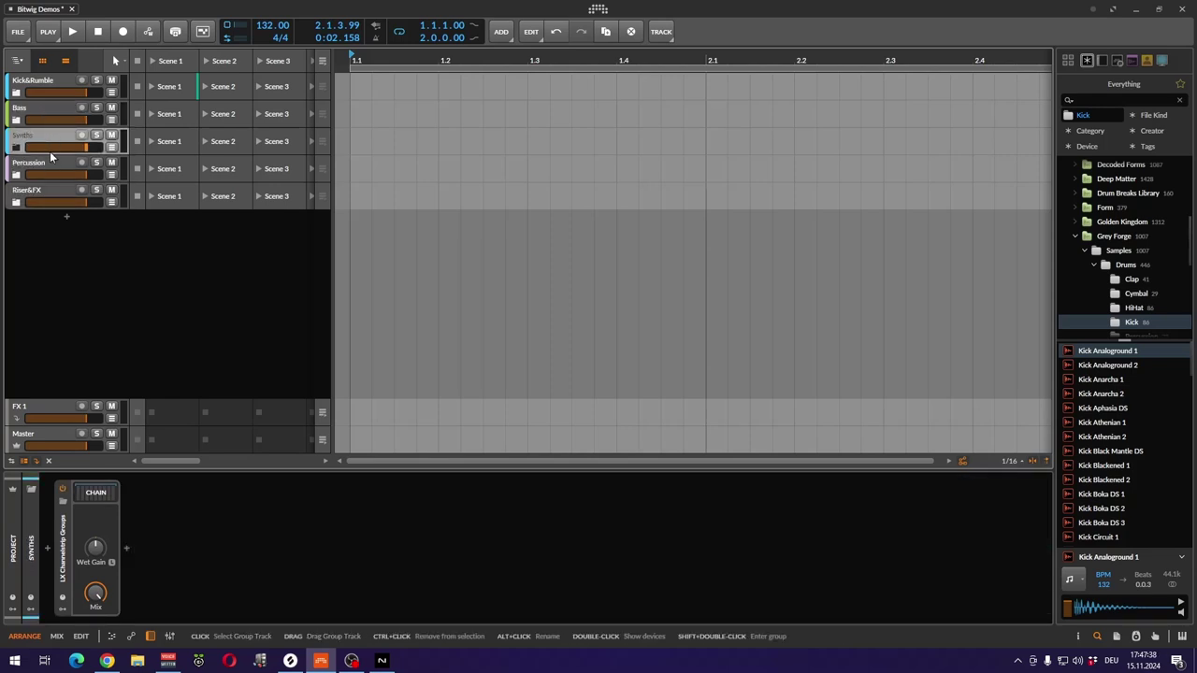
click(49, 174)
click(48, 194)
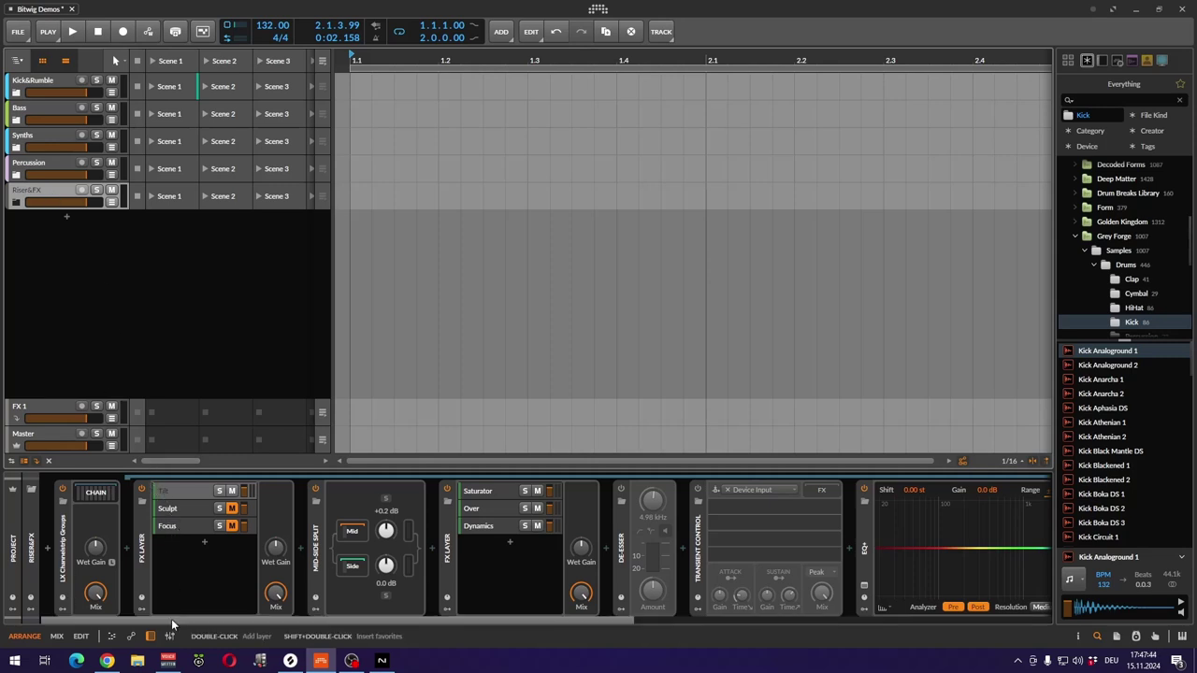
- Examine the EQ-5 in the Mid chain and the one in the Side chain of the Mid-Side Split
drag(173, 623, 235, 619)
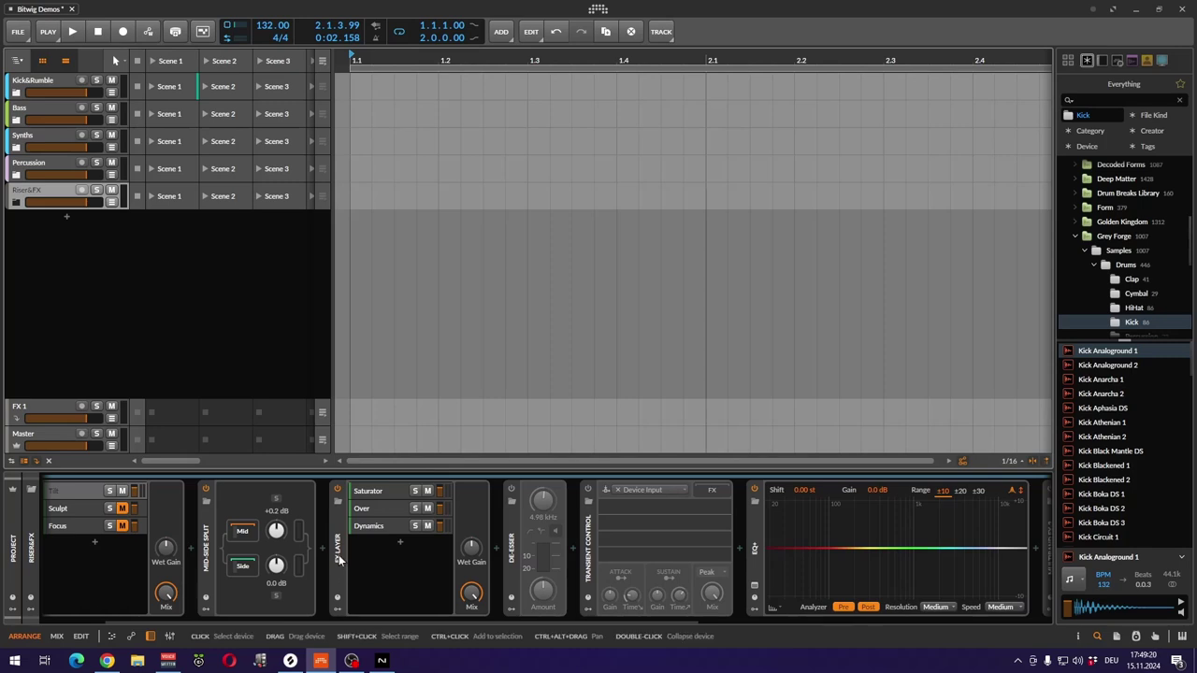
click(249, 532)
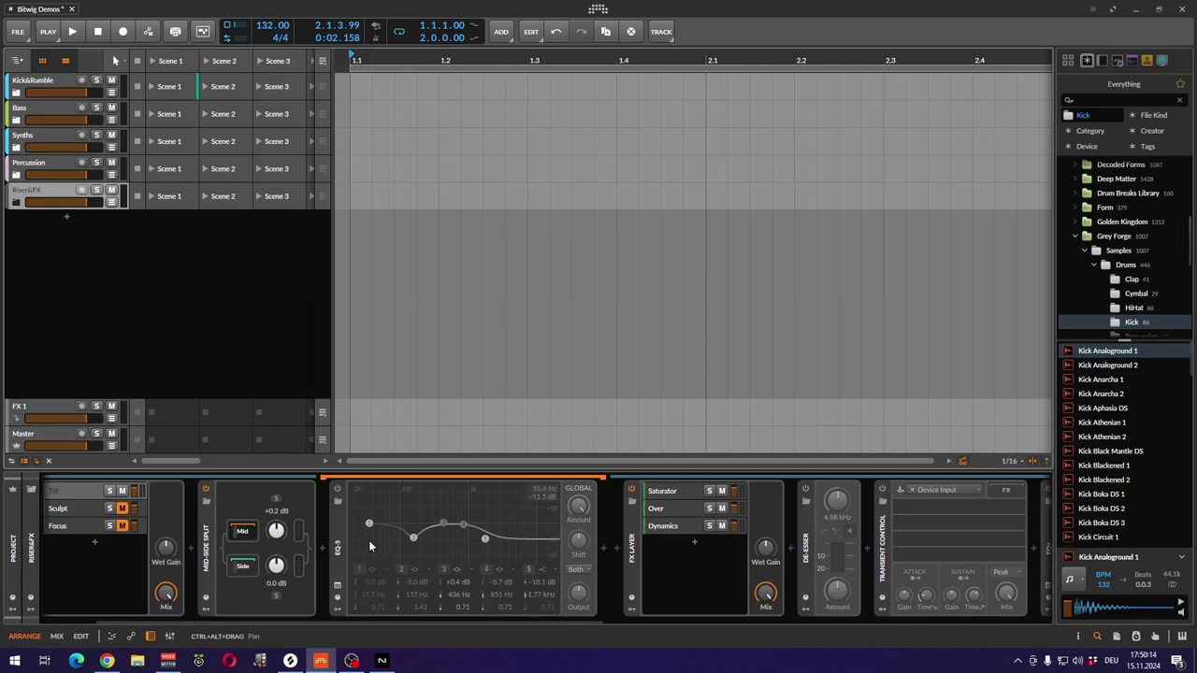
click(246, 570)
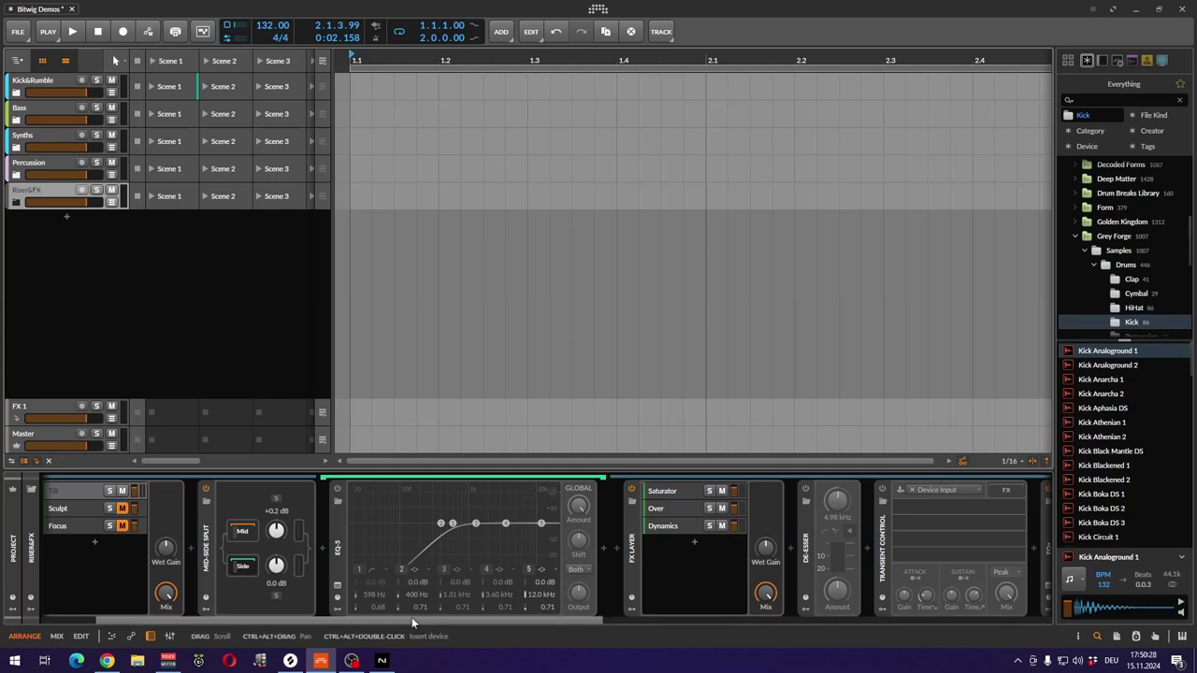
- Show the Saturator layer's device in the second FX Layer and compare it with the bx_enhancer page in Native Access
drag(412, 617, 172, 631)
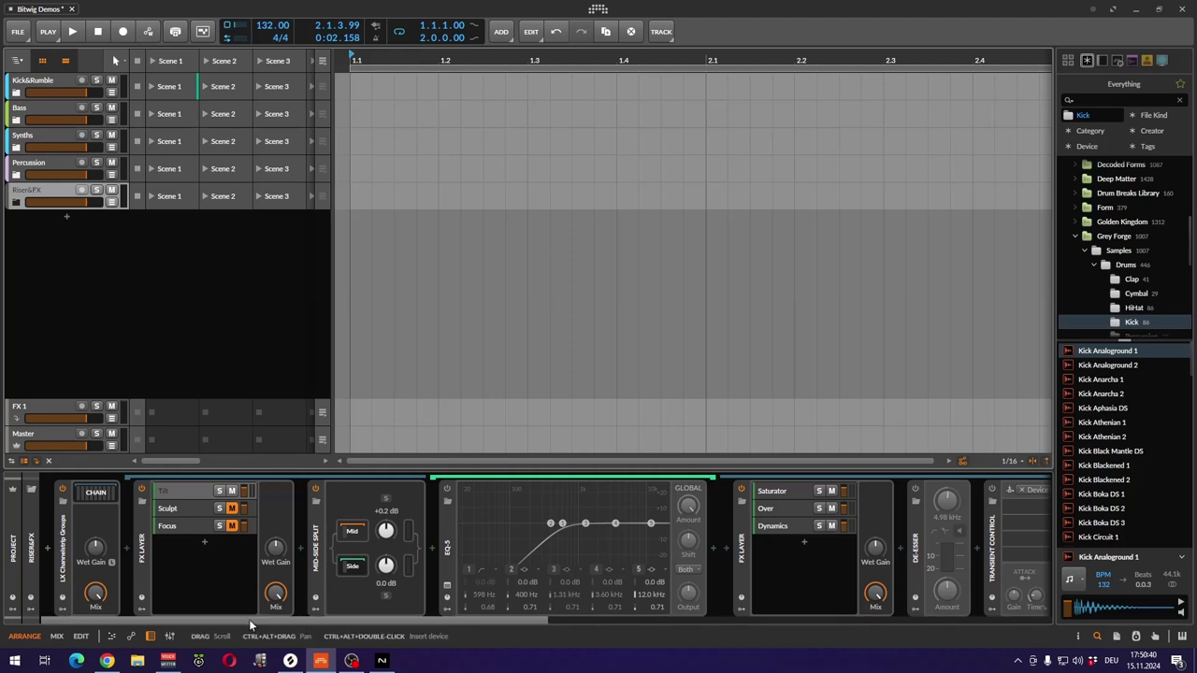
drag(248, 619, 523, 644)
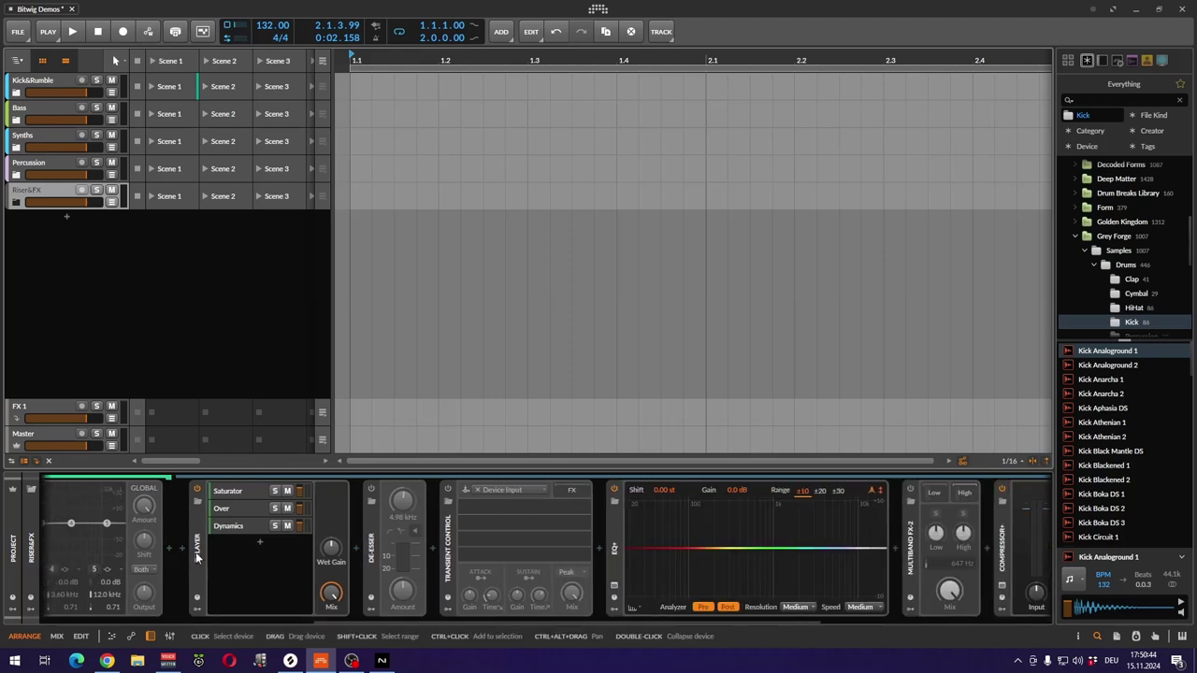
click(235, 488)
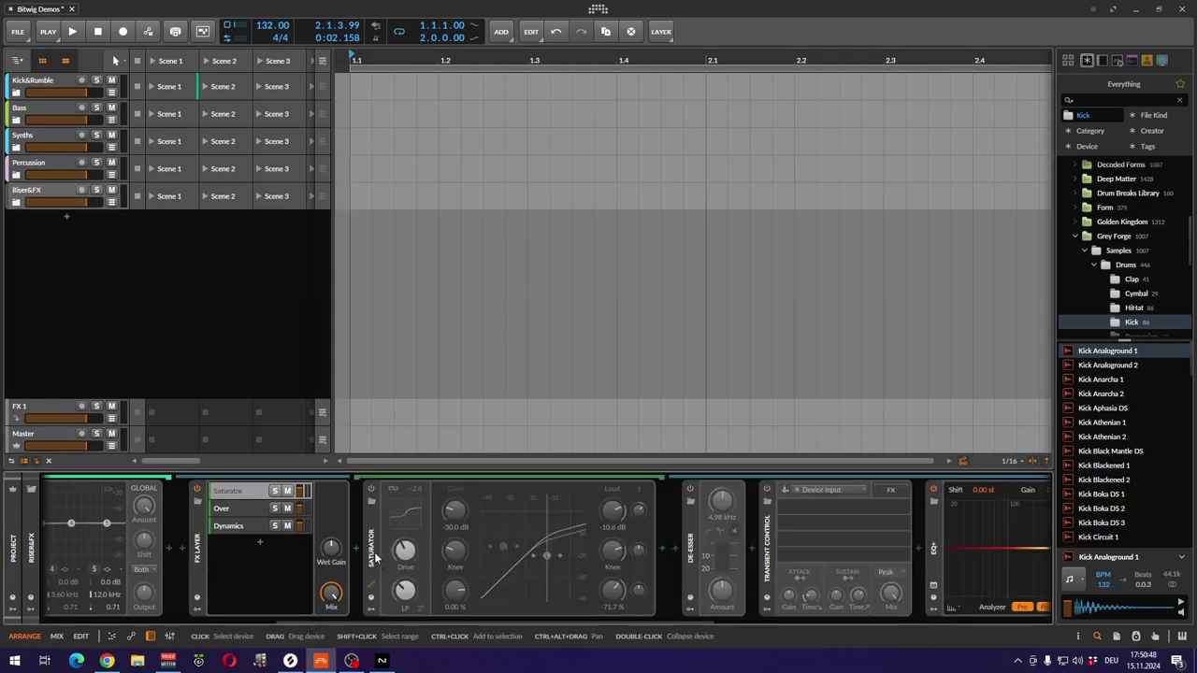
click(382, 661)
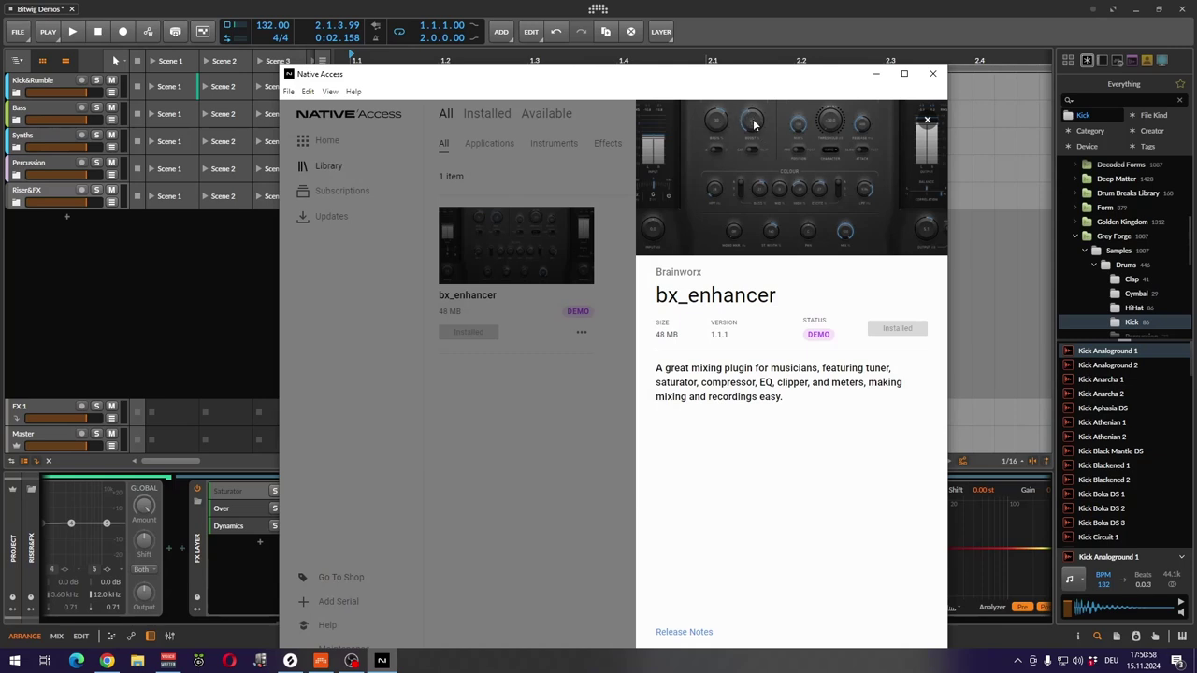
click(876, 74)
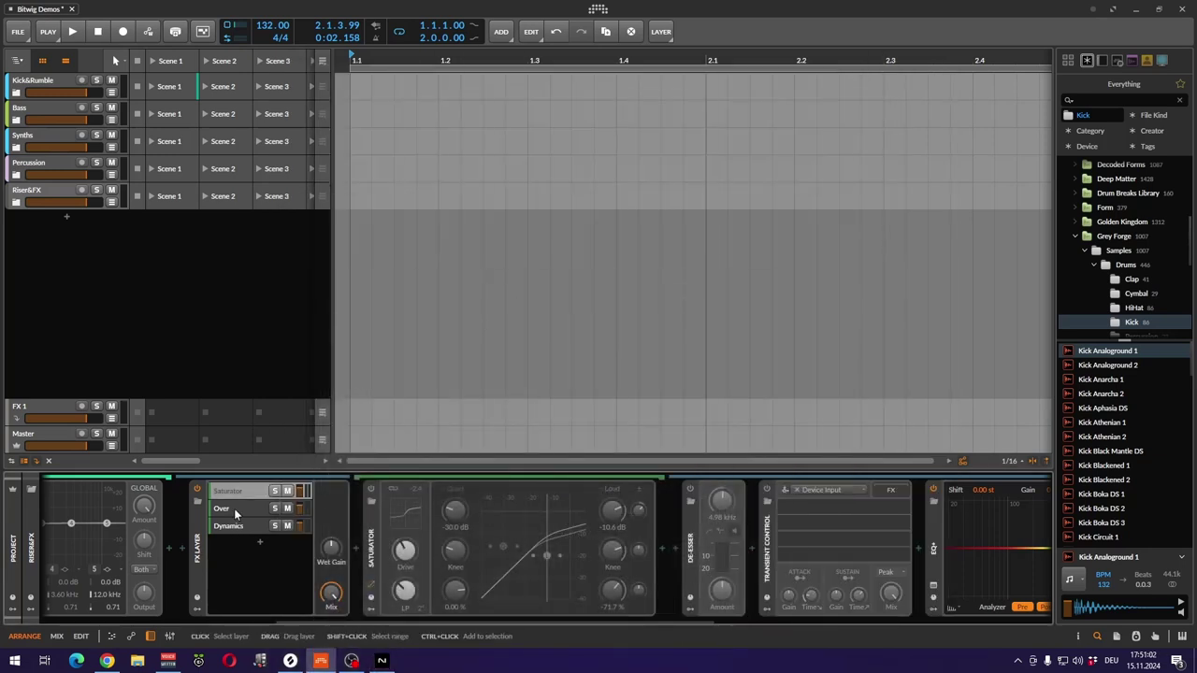
- Look through the Over and Dynamics layers of the second FX Layer, returning to the Saturator layer
click(241, 511)
click(242, 526)
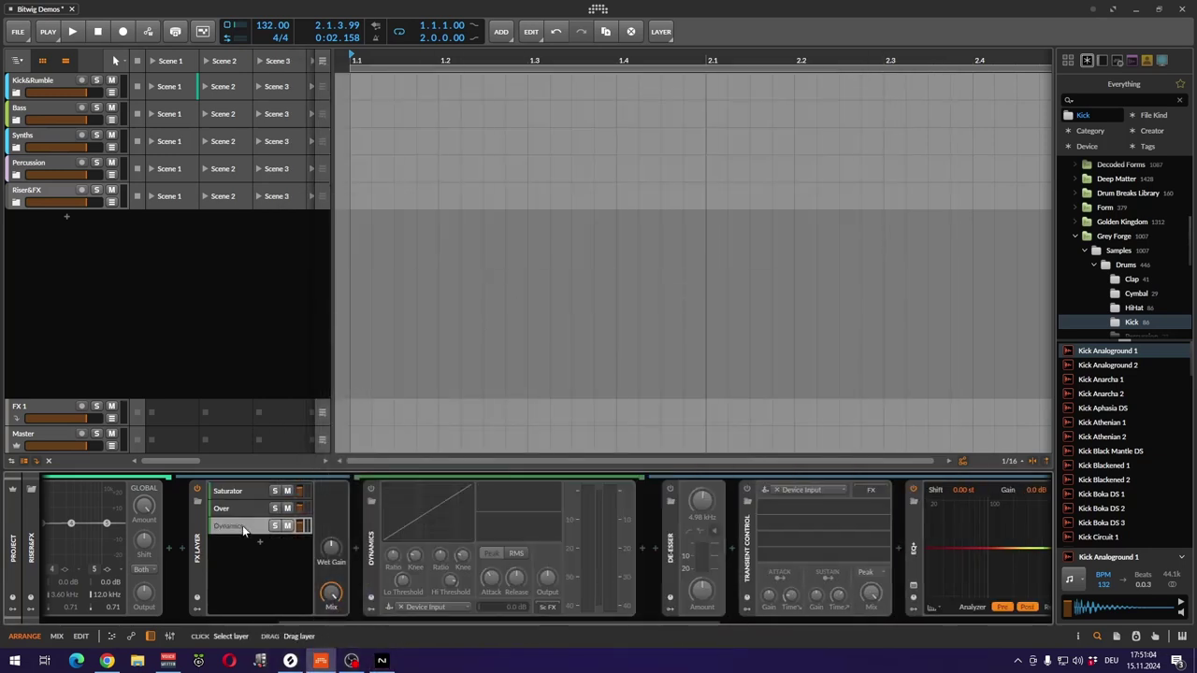
click(242, 490)
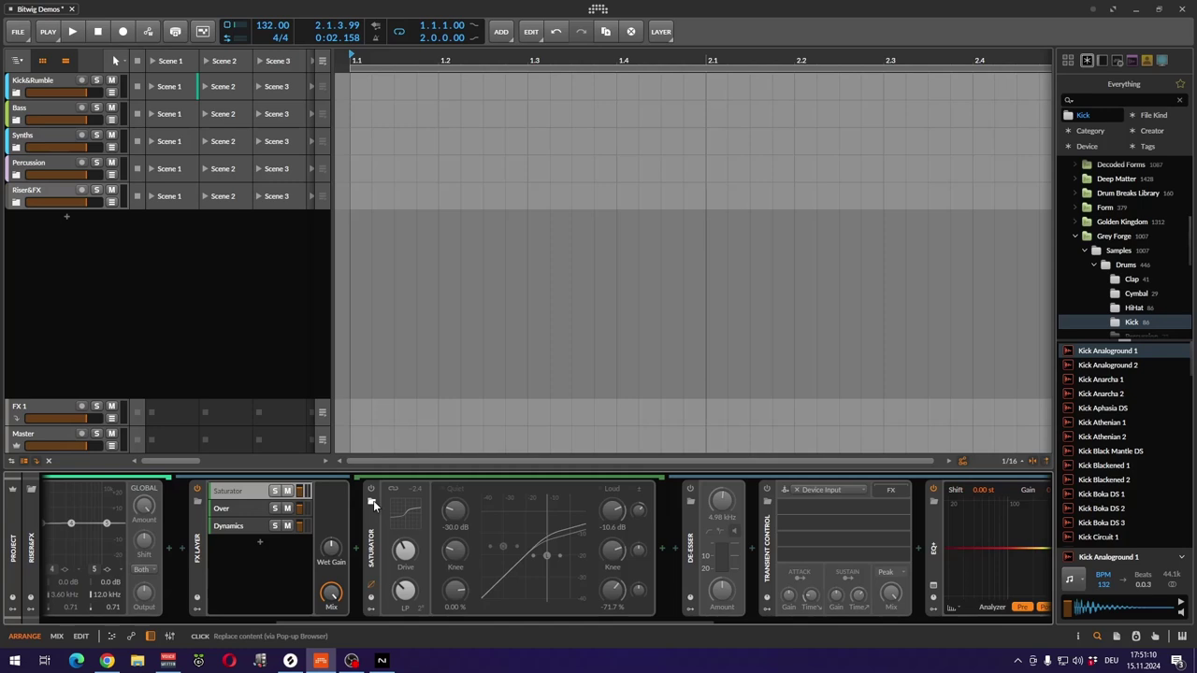
- Mute the Saturator layer in the second FX Layer and show the Over layer's device
click(288, 491)
click(228, 510)
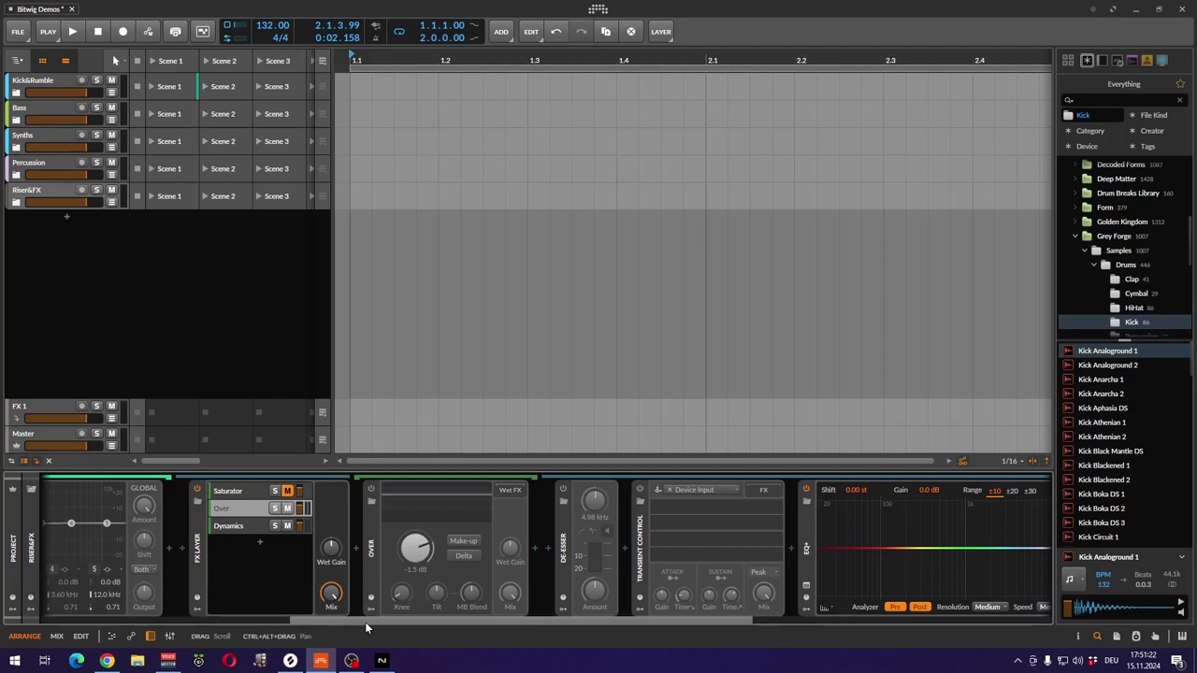
- Review the strip from its first FX Layer through the Dynamics layer's device to the De-Esser, Transient Control and EQ+
drag(364, 622, 150, 621)
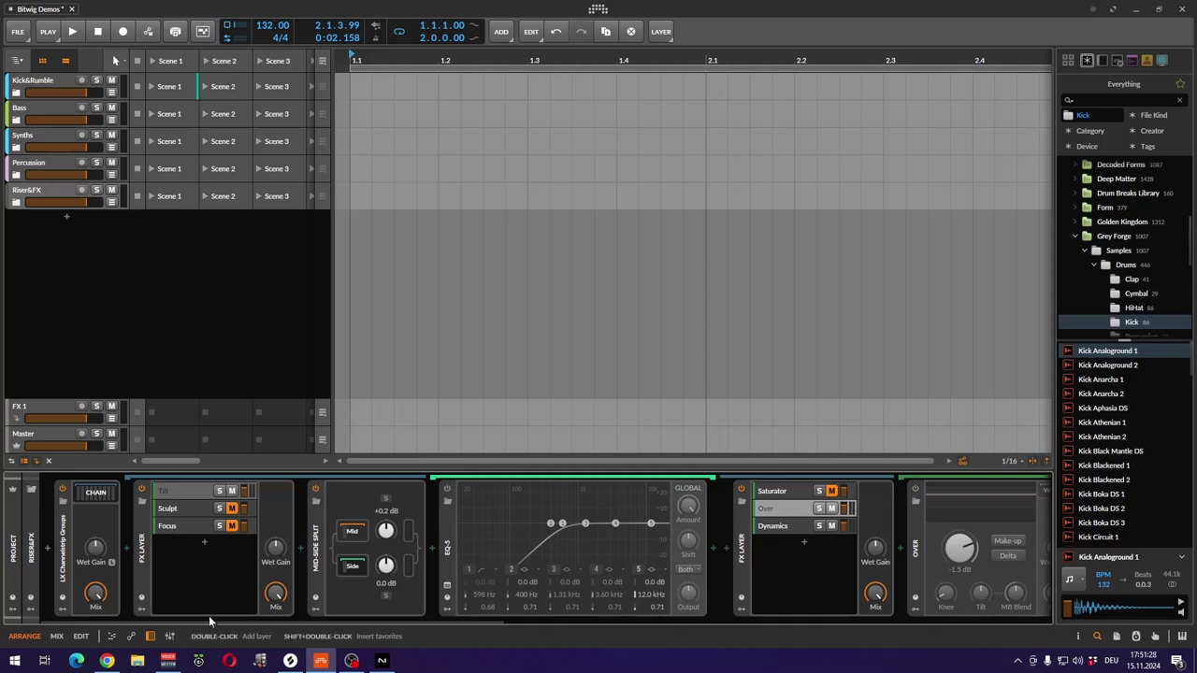
drag(210, 619, 473, 616)
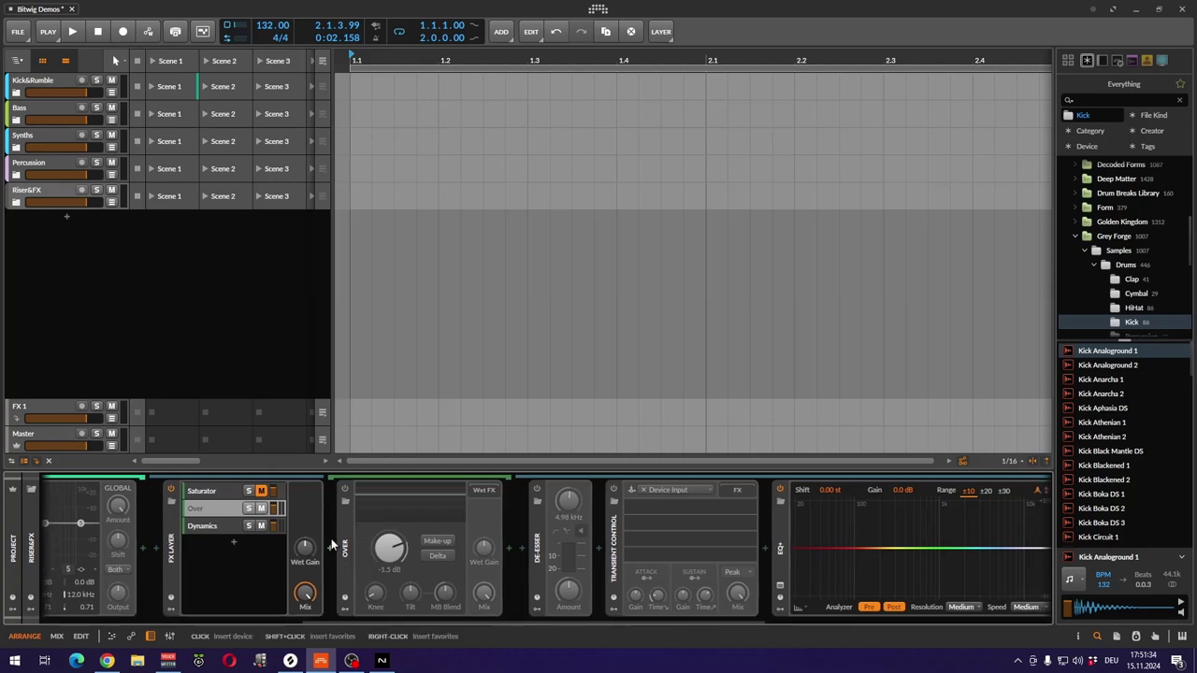
click(199, 528)
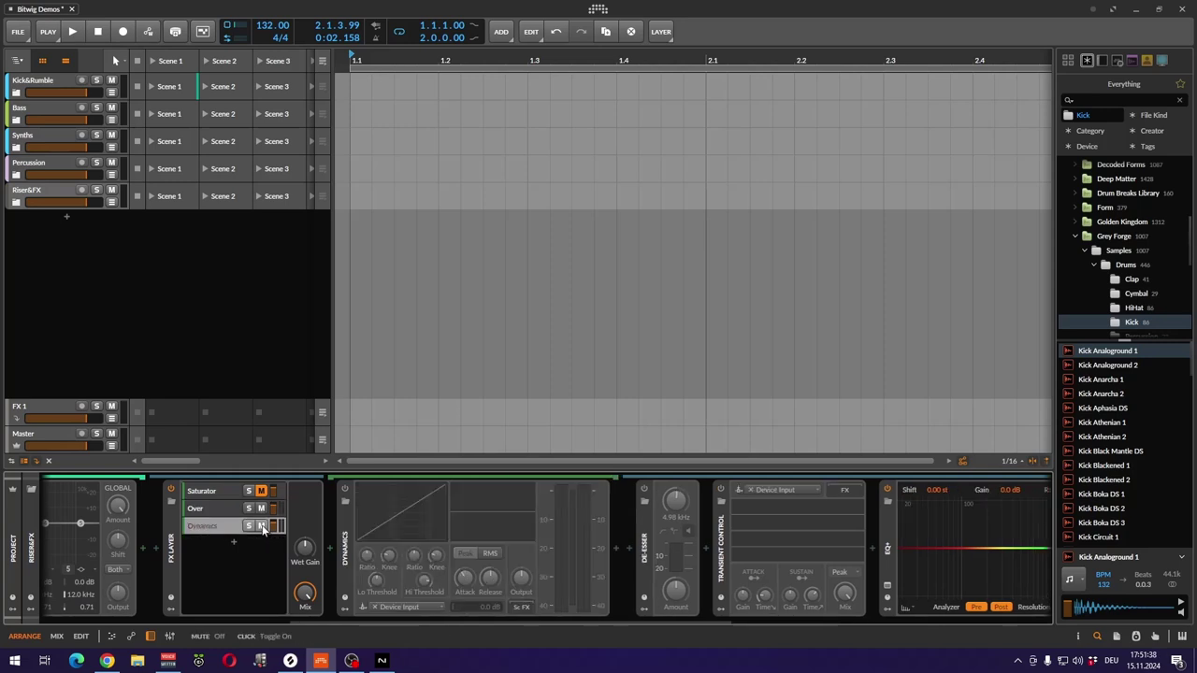
drag(309, 619, 419, 619)
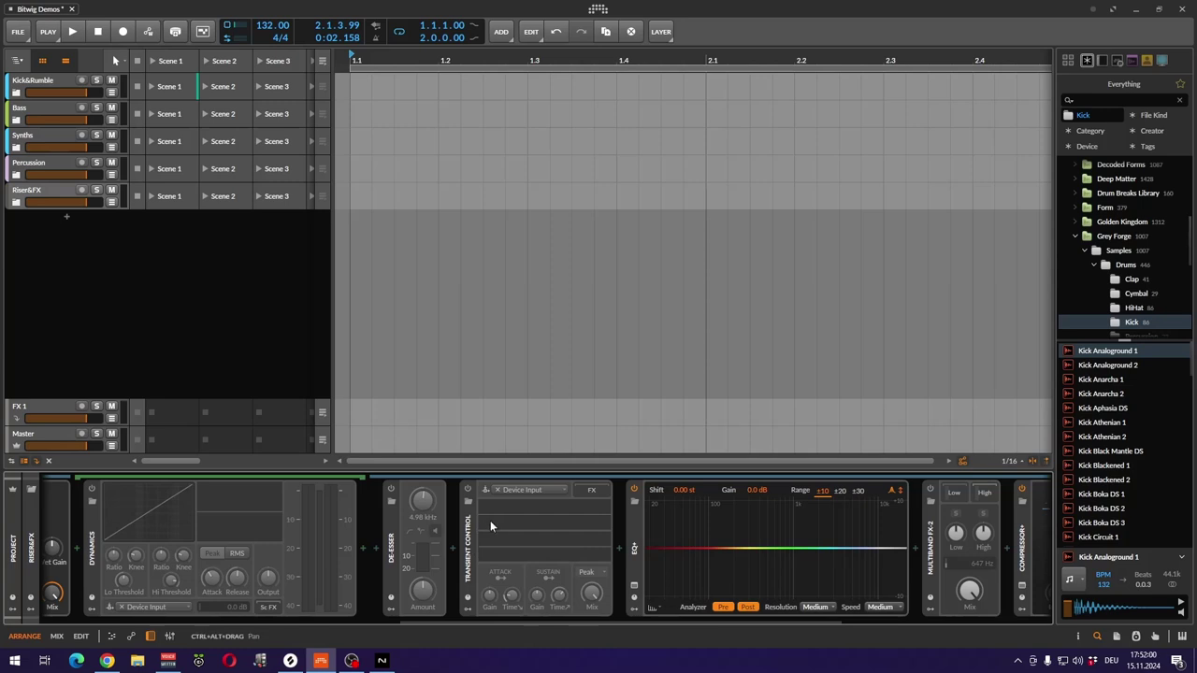
- Add a bell point at 94.8 Hz with 0 dB gain in the EQ+ and look through the available band types
drag(493, 618, 620, 625)
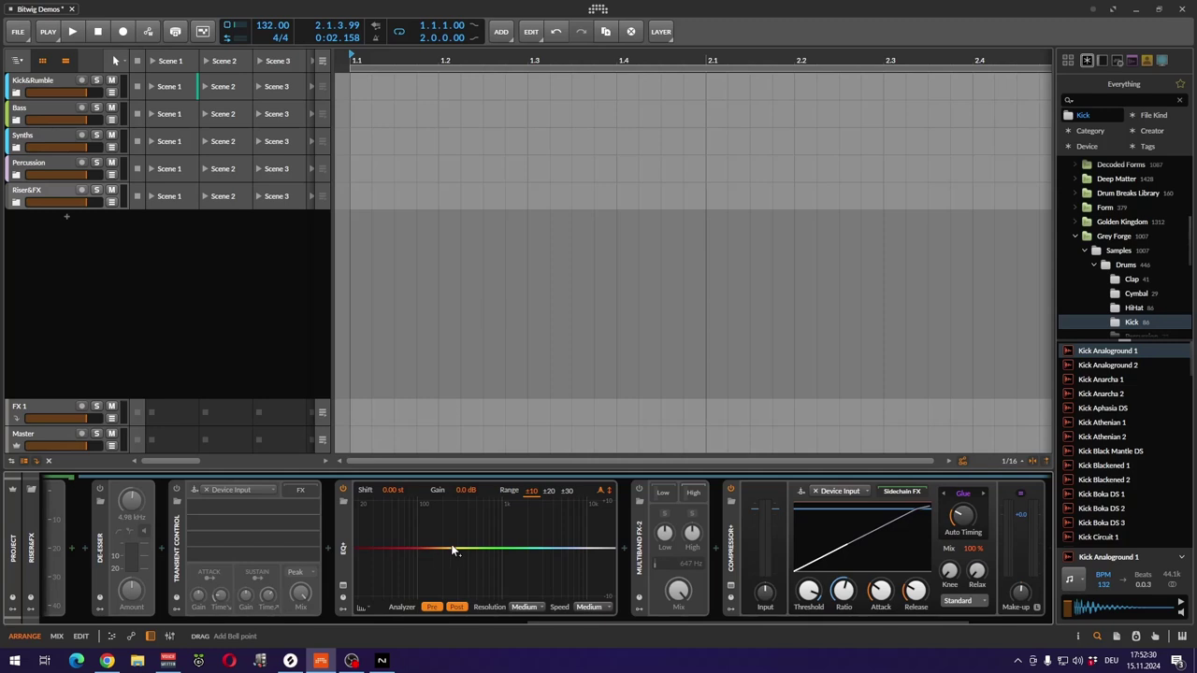
click(415, 548)
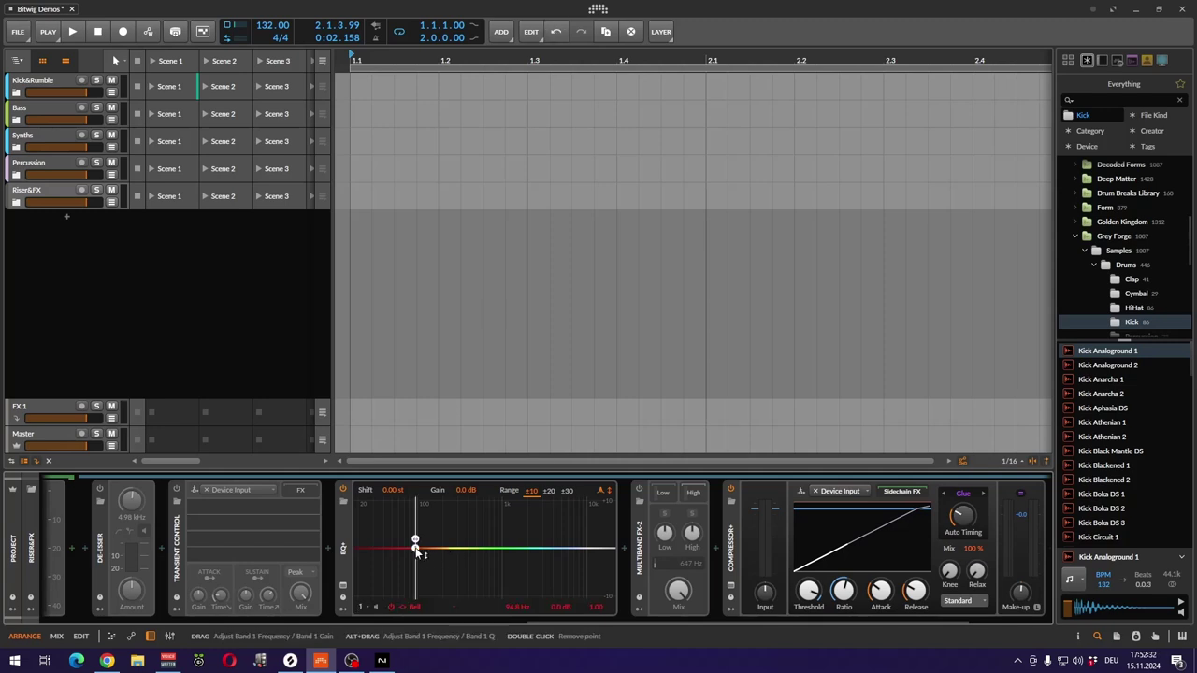
right_click(416, 550)
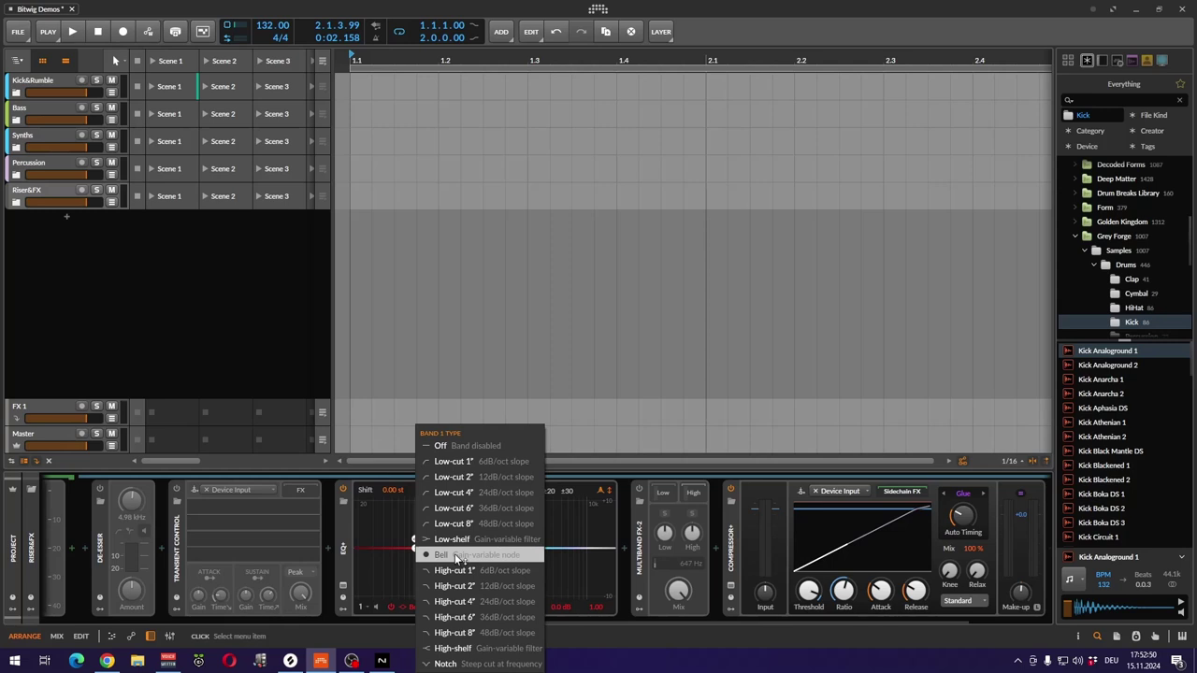
click(590, 657)
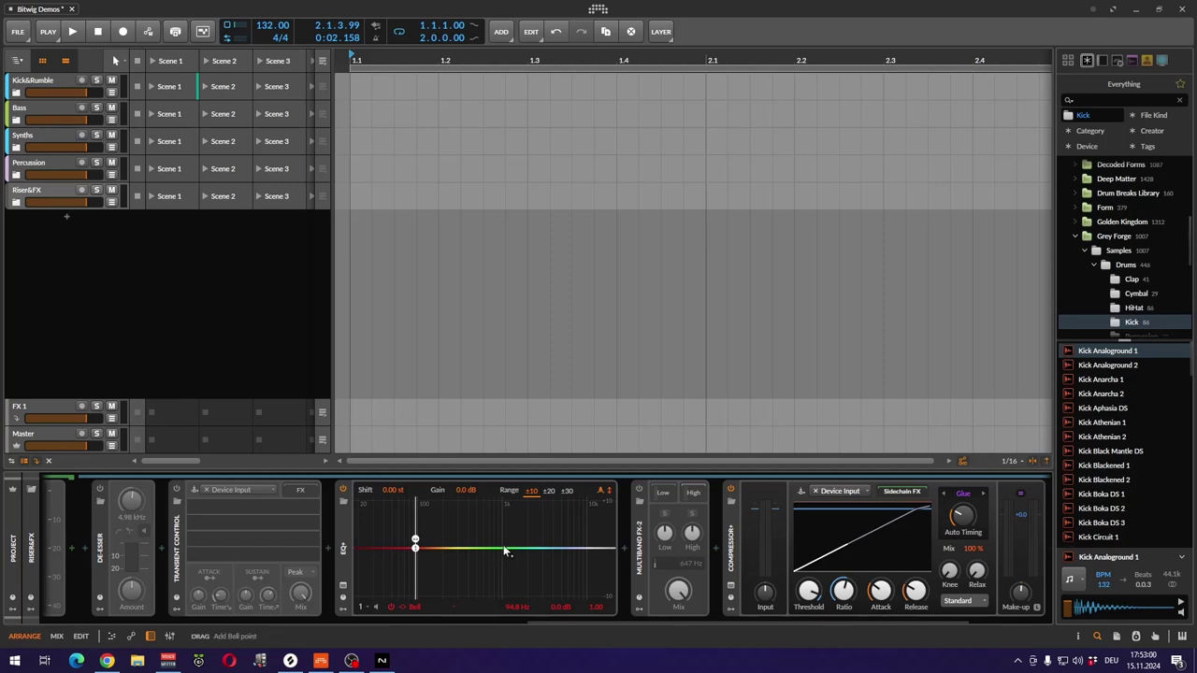
- In Multiband FX-2, set the Low chain's Tool width to 0% and the crossover frequency to 187 Hz
drag(589, 621, 669, 621)
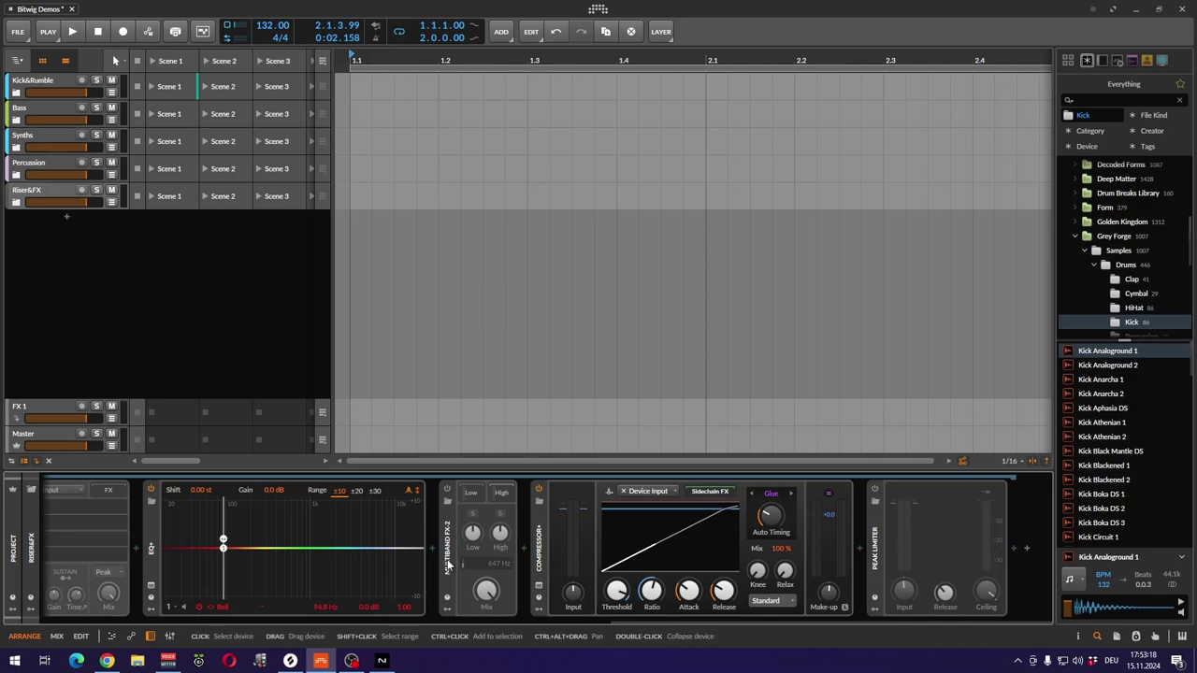
click(472, 492)
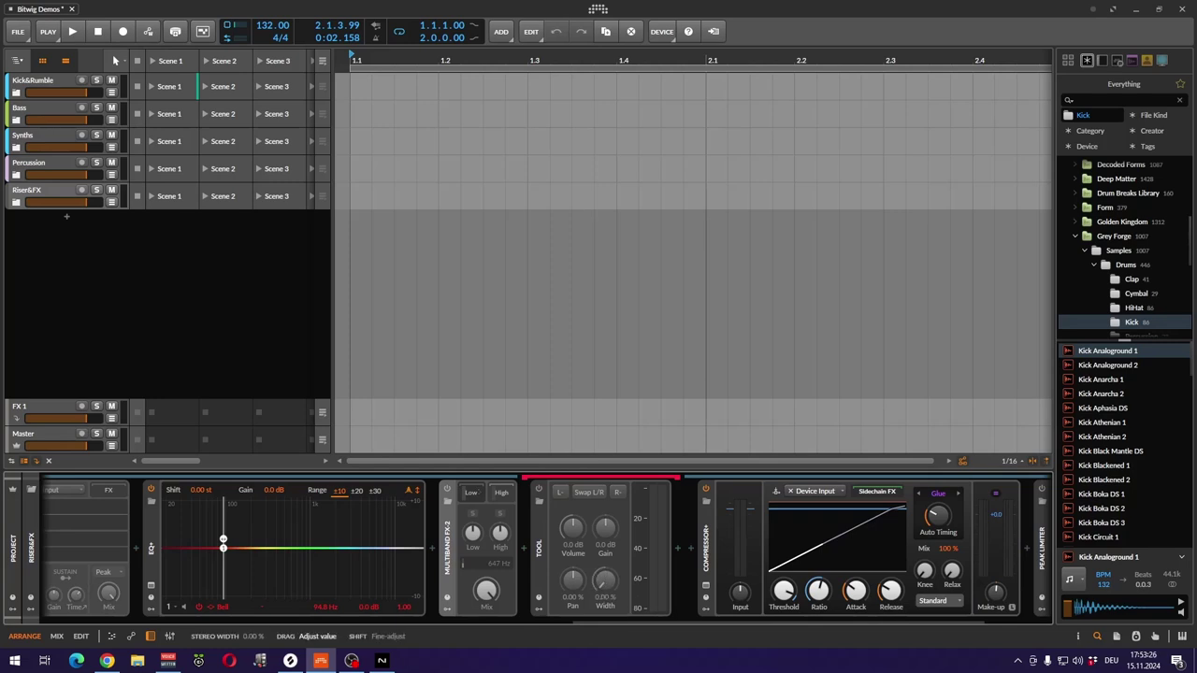
drag(605, 580, 605, 607)
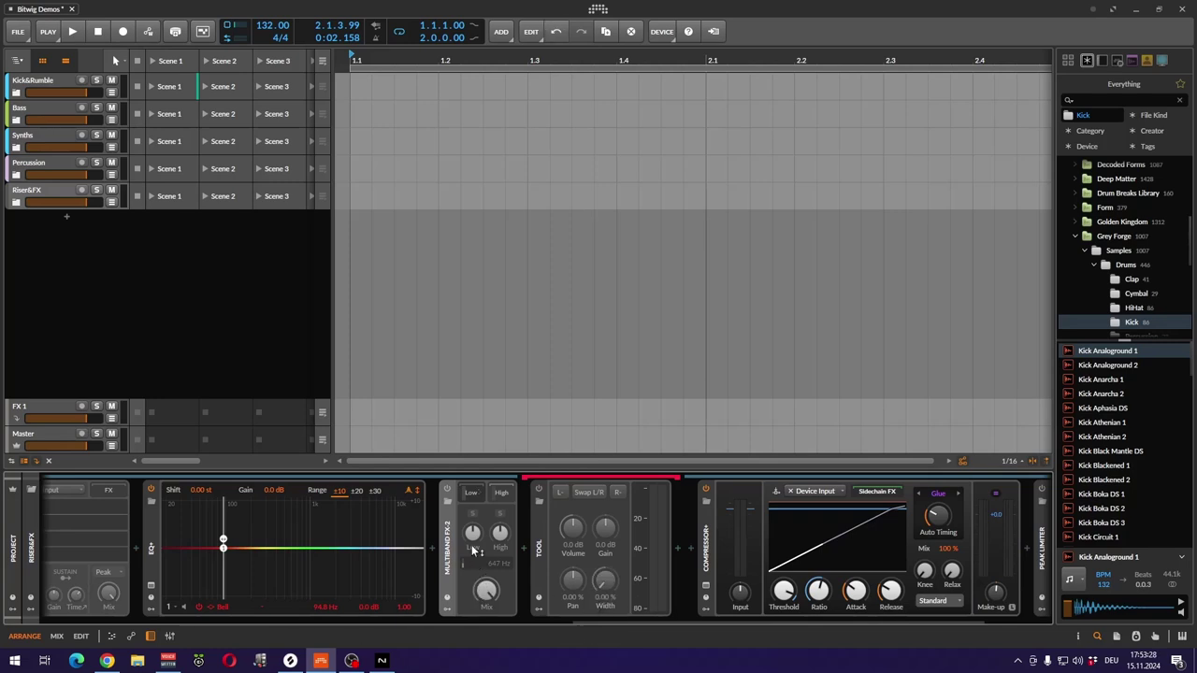
mouse_move(477, 534)
drag(476, 535, 480, 594)
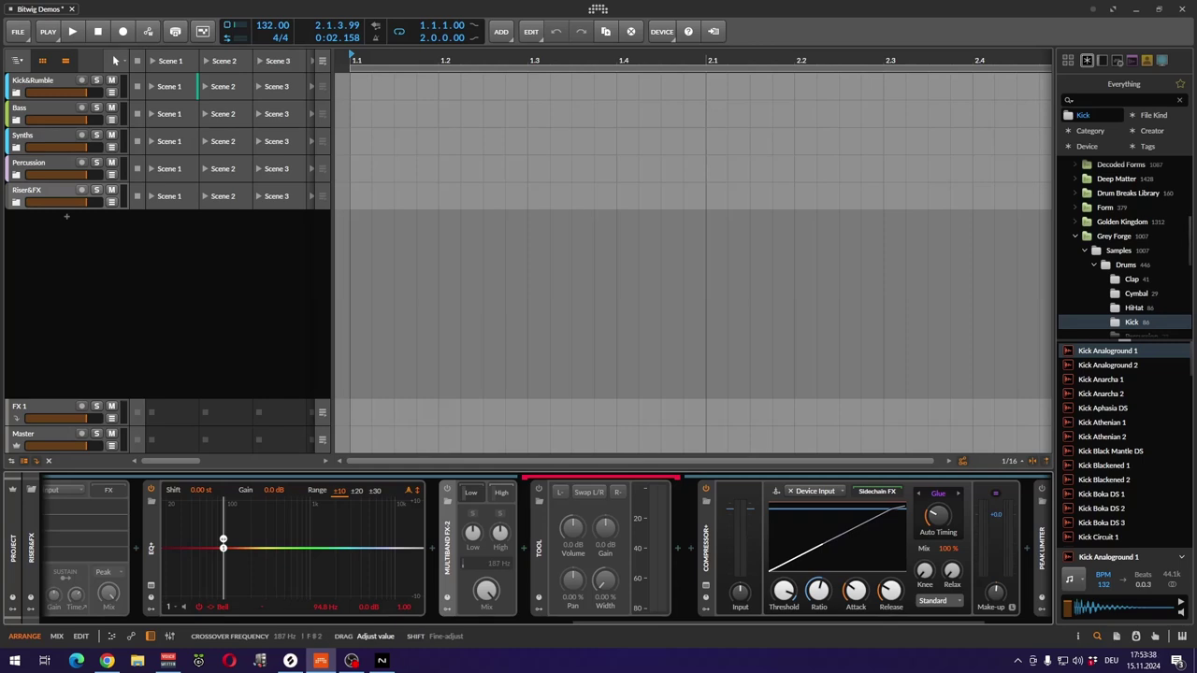
drag(481, 594, 481, 594)
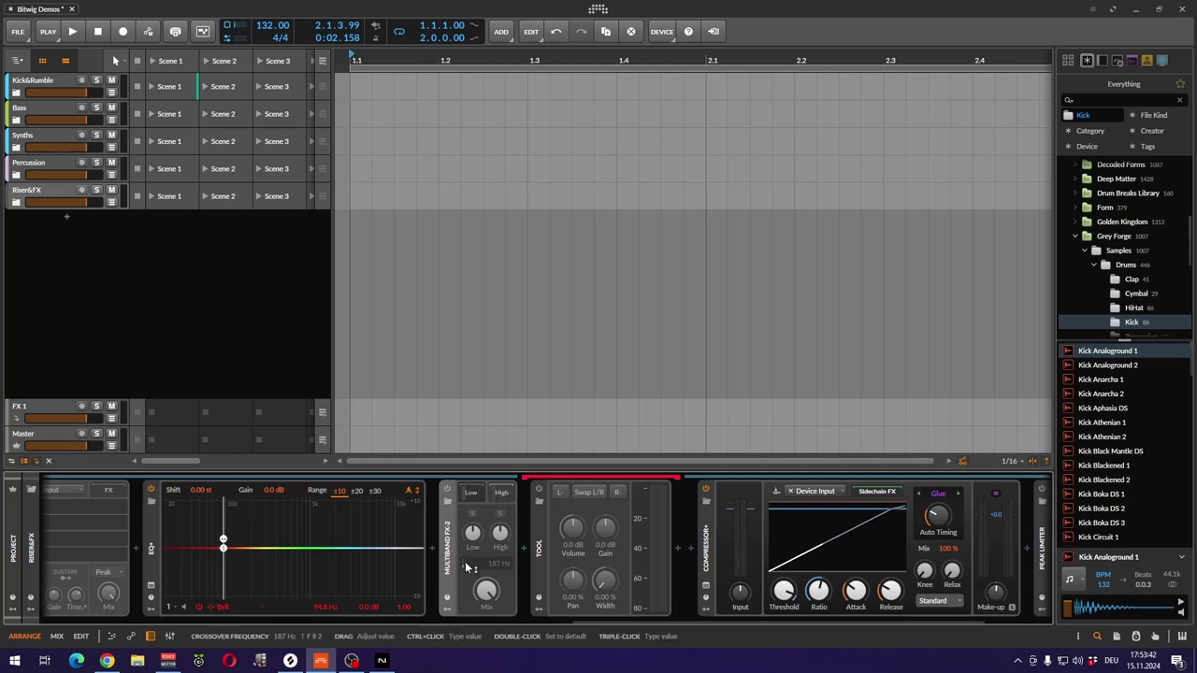
- Set the Tool width in the Multiband FX-2 High chain to 24% and hide the chain
click(499, 493)
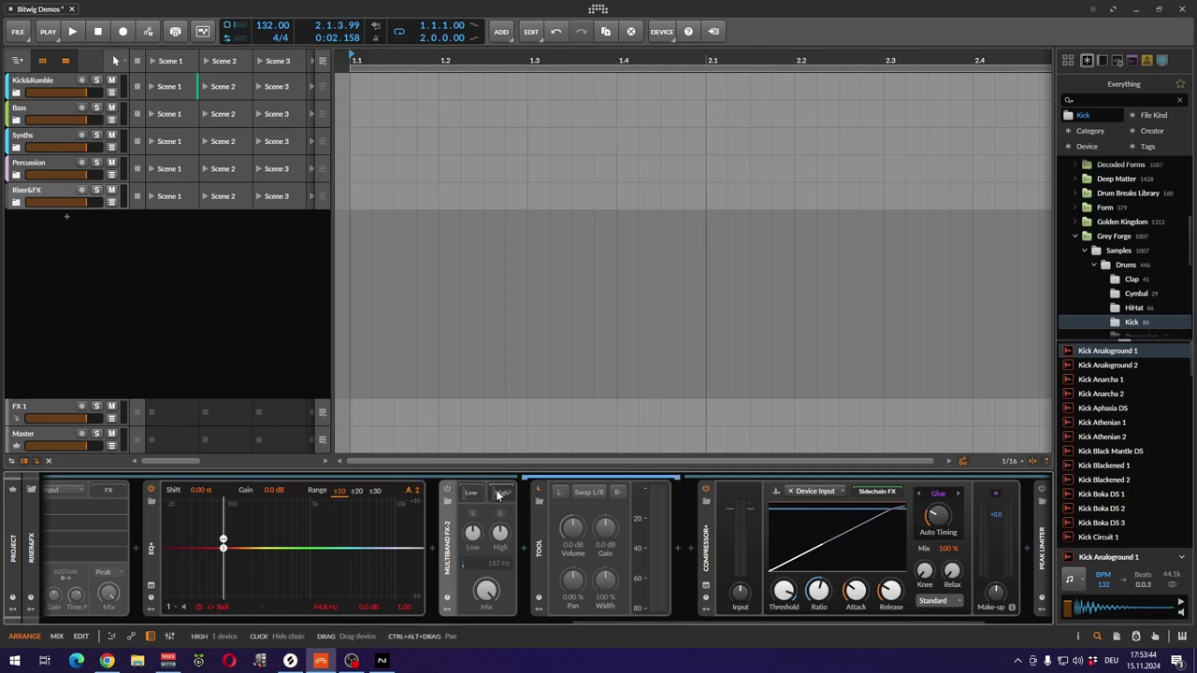
drag(605, 580, 605, 603)
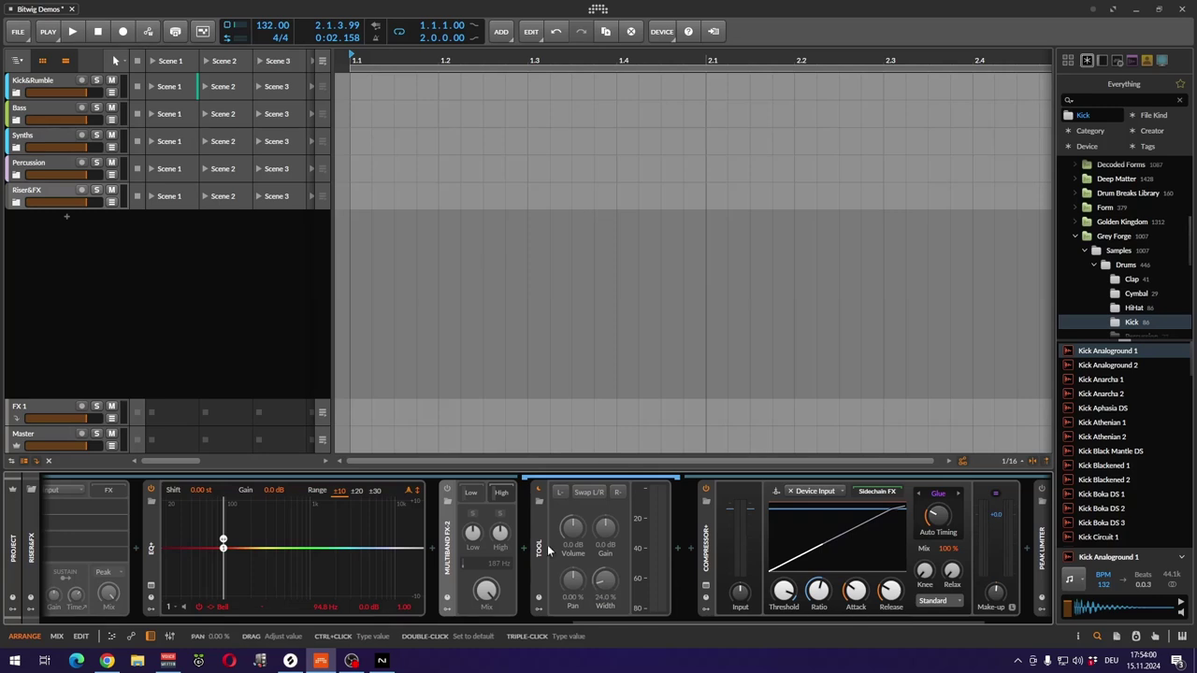
drag(541, 546, 502, 496)
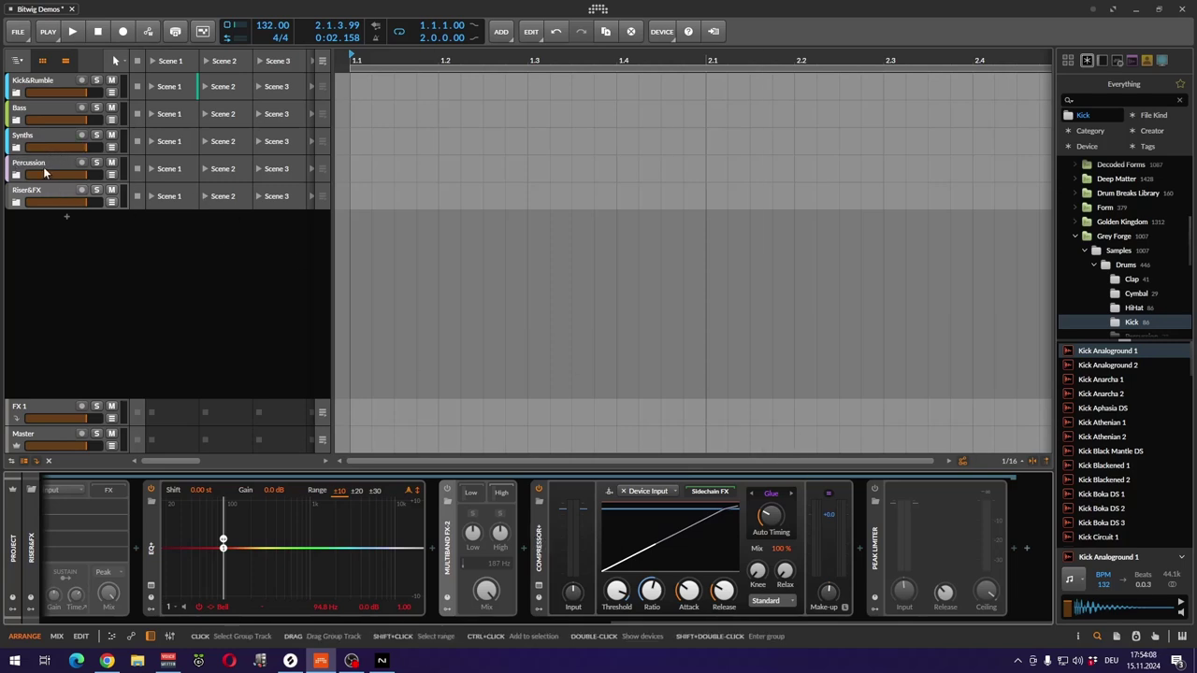
- Switch the Compressor+ character to Vanilla and inspect its four bands in the expanded view
click(752, 496)
click(753, 495)
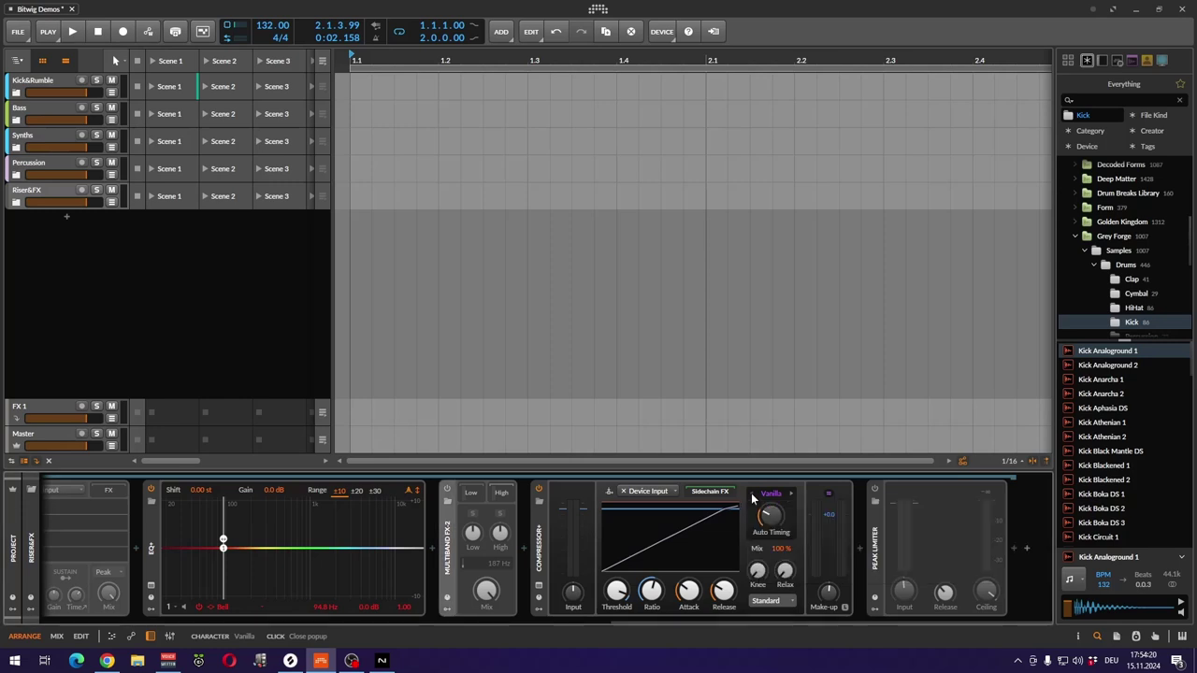
click(540, 587)
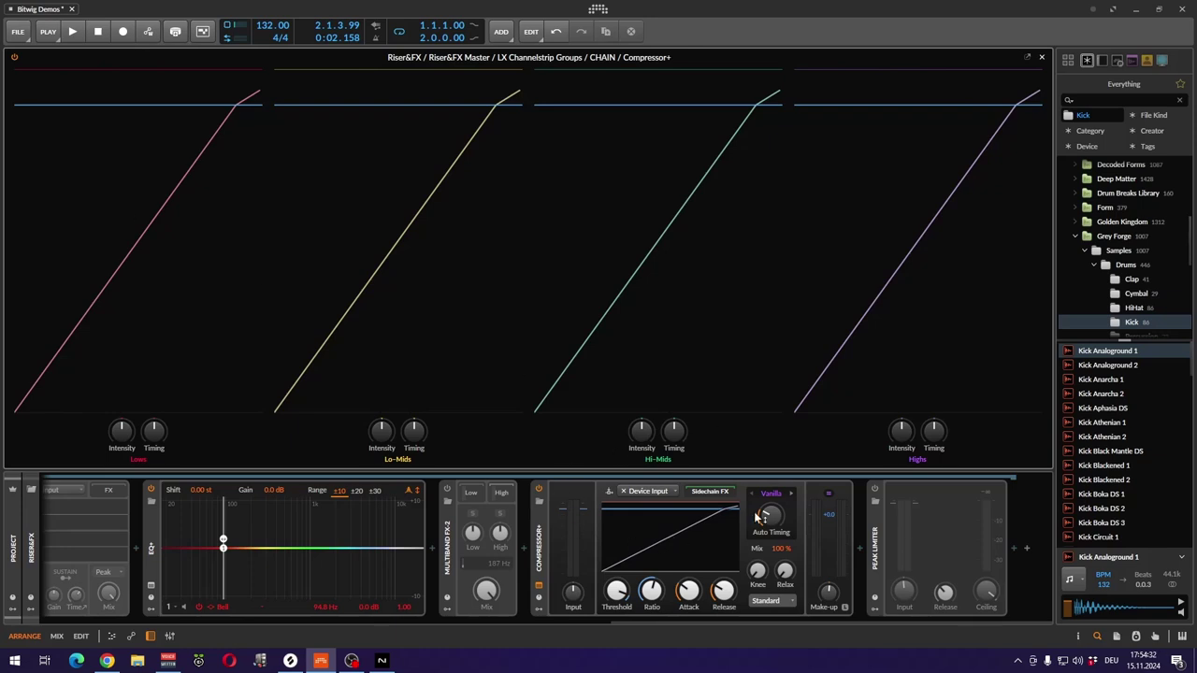
click(539, 586)
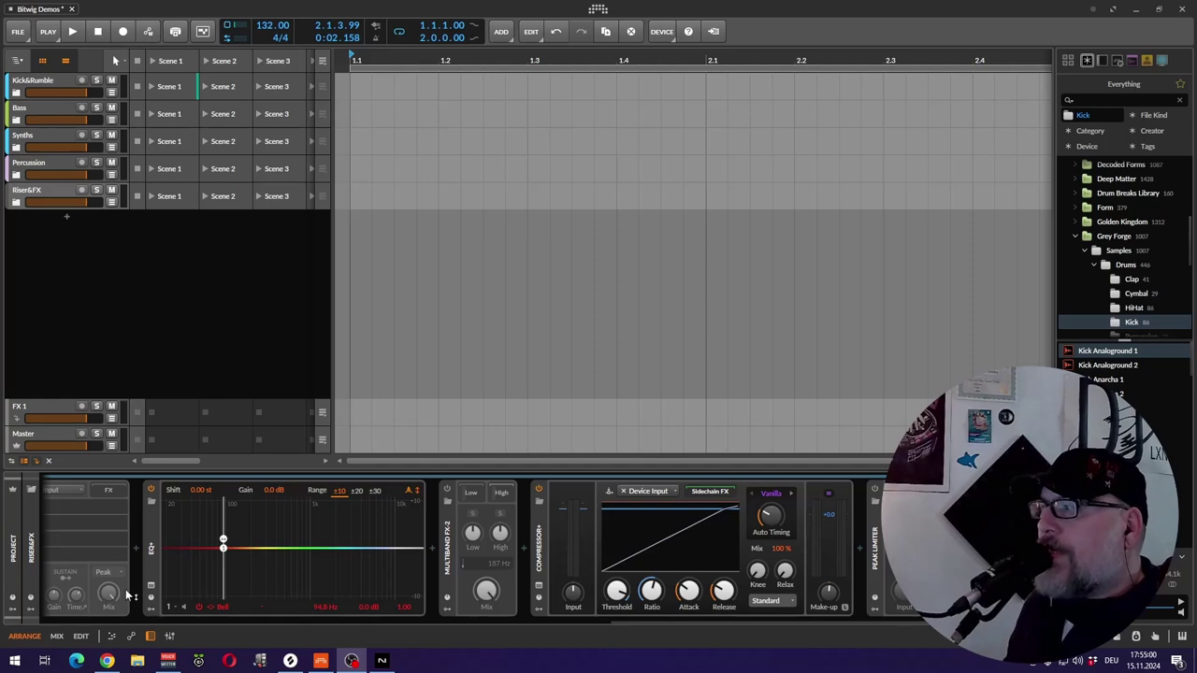
- Switch to Chrome and look through the Buy Me a Coffee page, its posts and the shop offering the LX Channelstrip
click(108, 660)
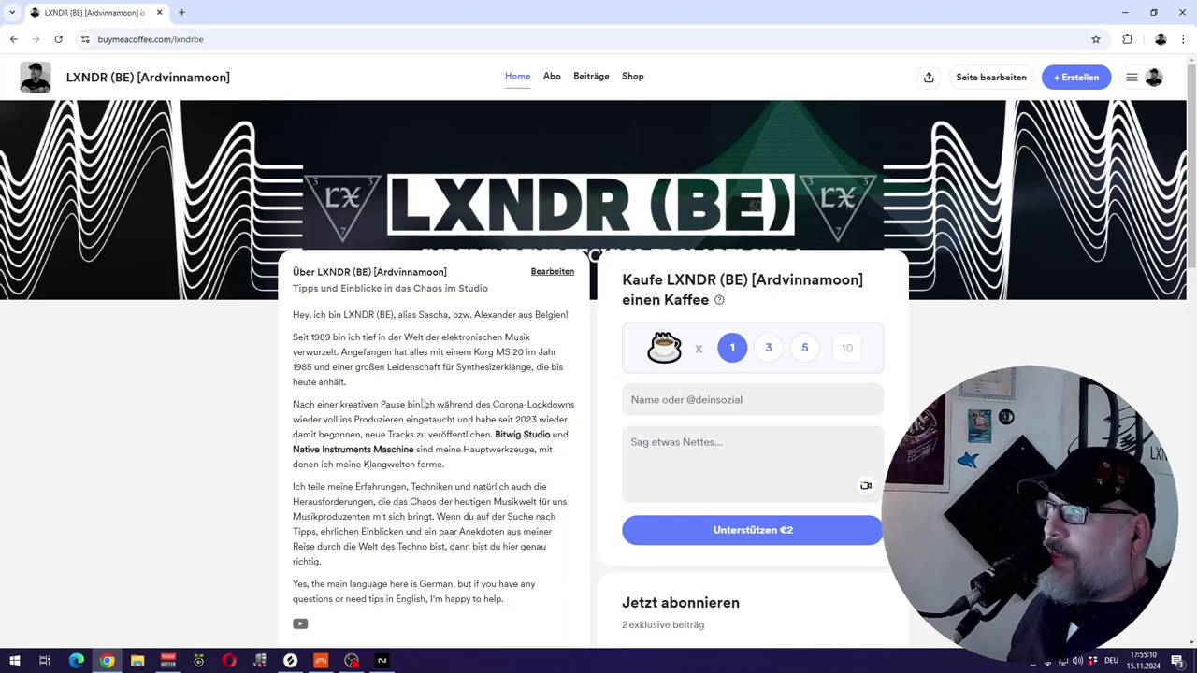
scroll(421, 402, down, 5)
scroll(422, 402, down, 5)
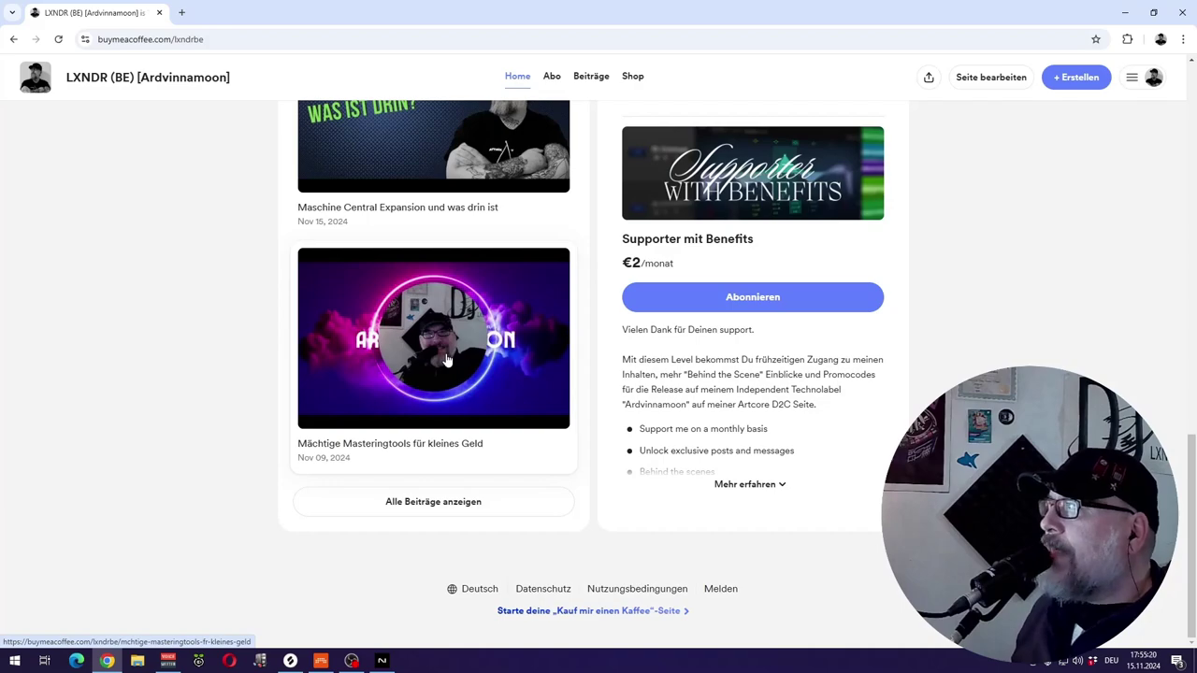
scroll(446, 360, up, 15)
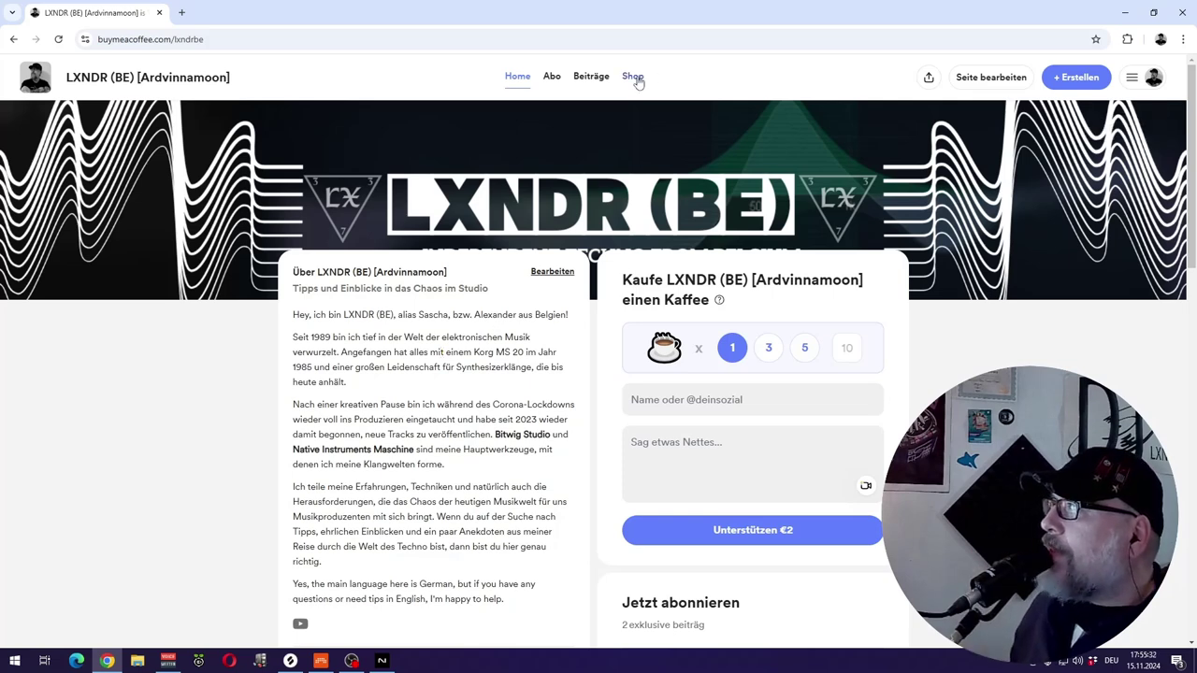
click(593, 77)
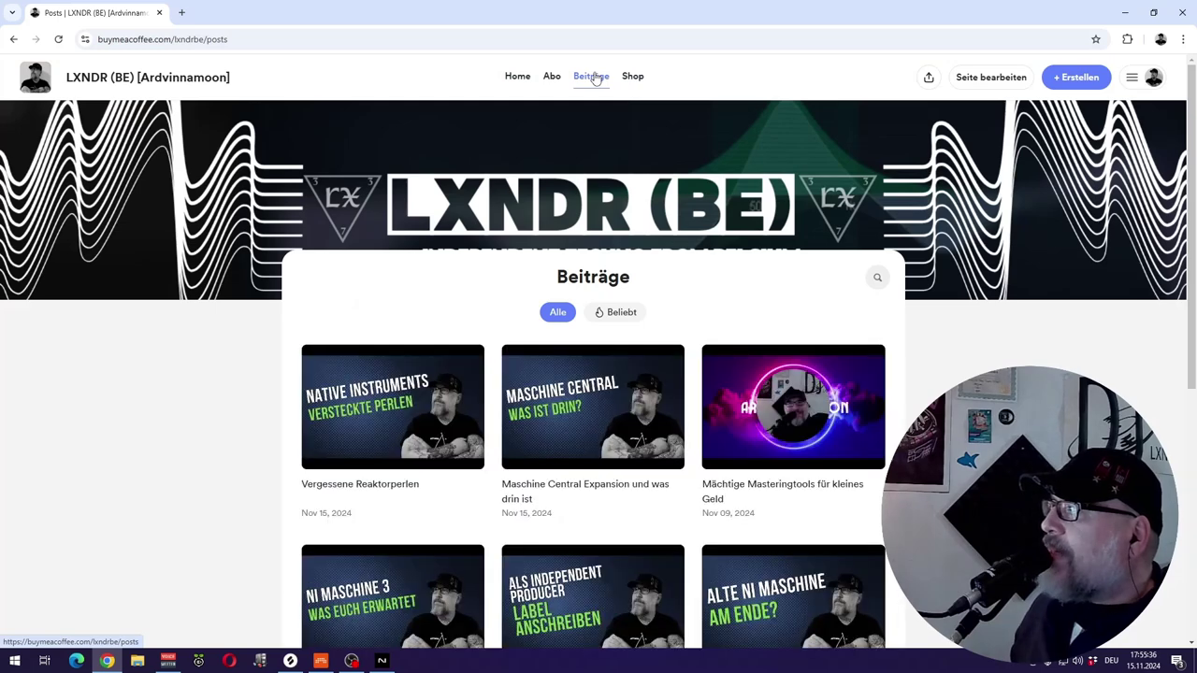
click(633, 80)
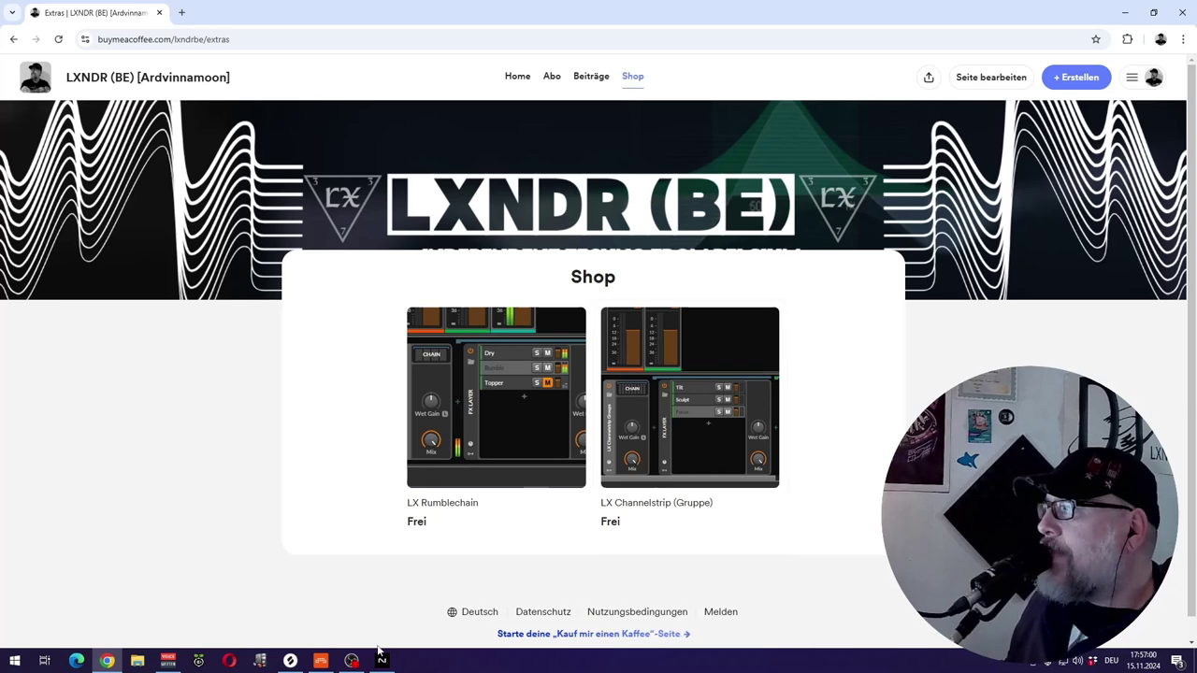
- Return to Bitwig Studio and look at the presets available for the Compressor+ without replacing it
click(318, 661)
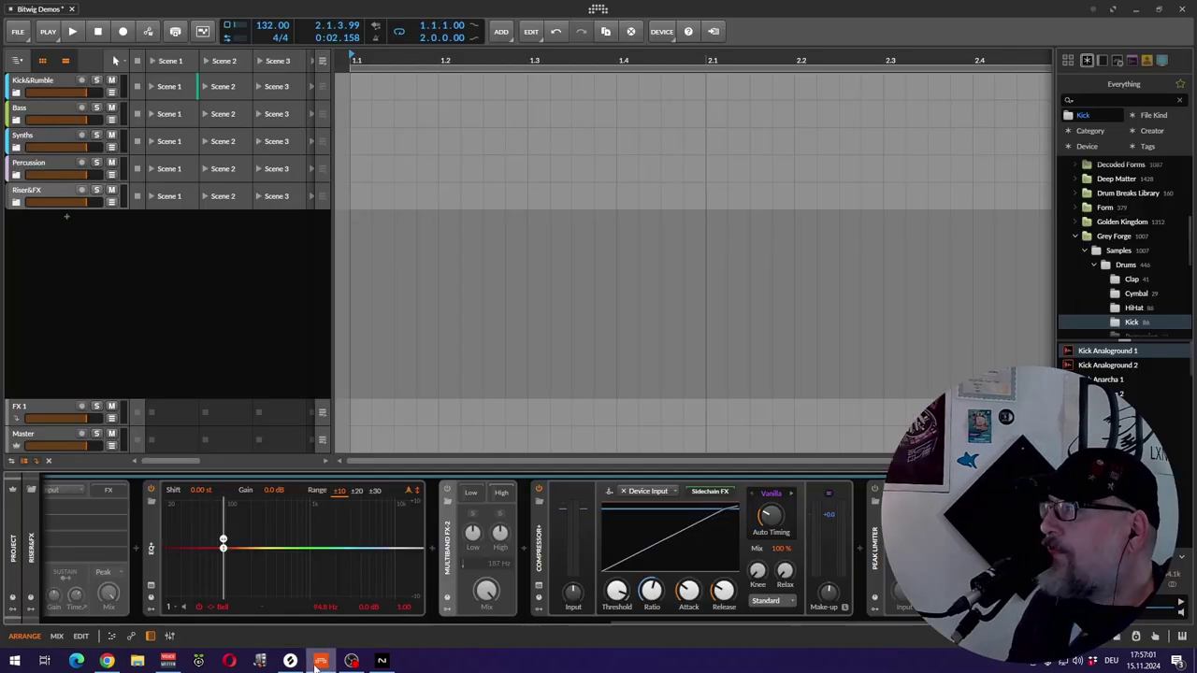
click(539, 503)
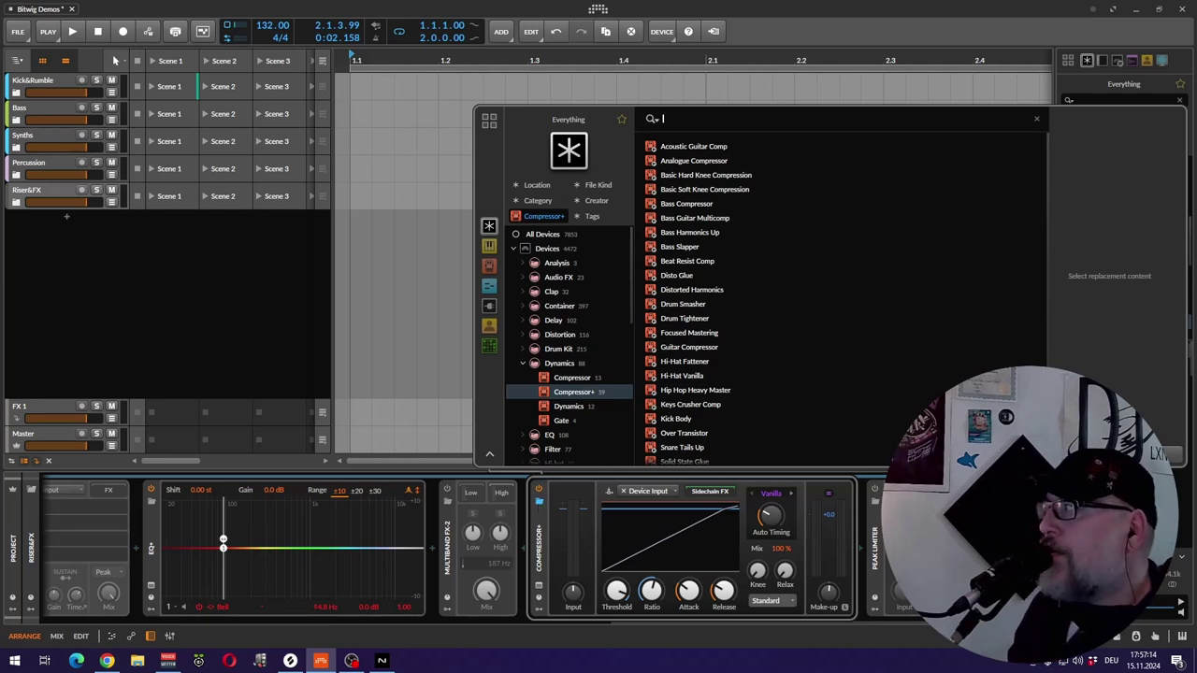
key(Escape)
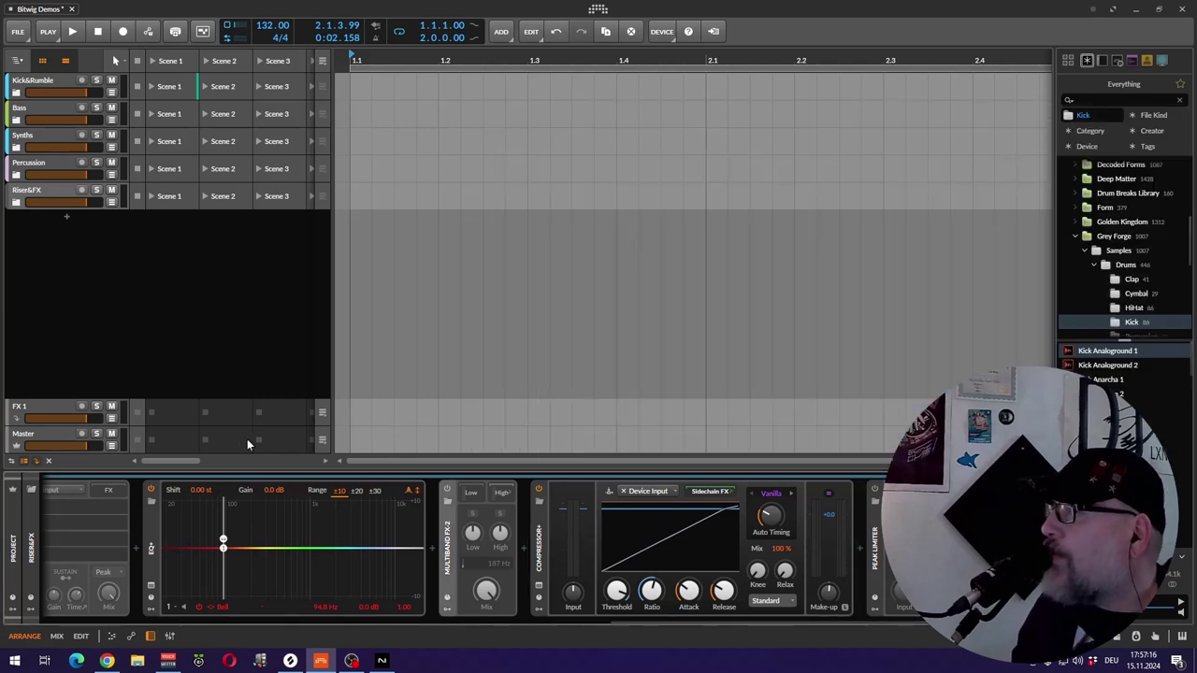